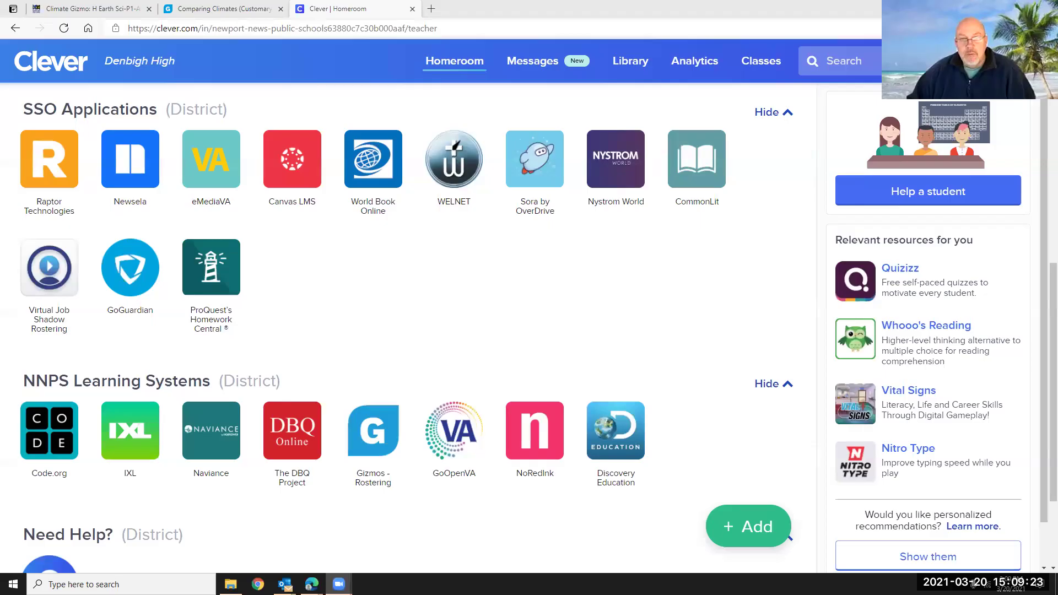
Switch to the Canvas Climate Gizmo quiz: 10 questions, 100 points, due Mar 24
{"action": "left_click", "coordinate": [95, 9]}
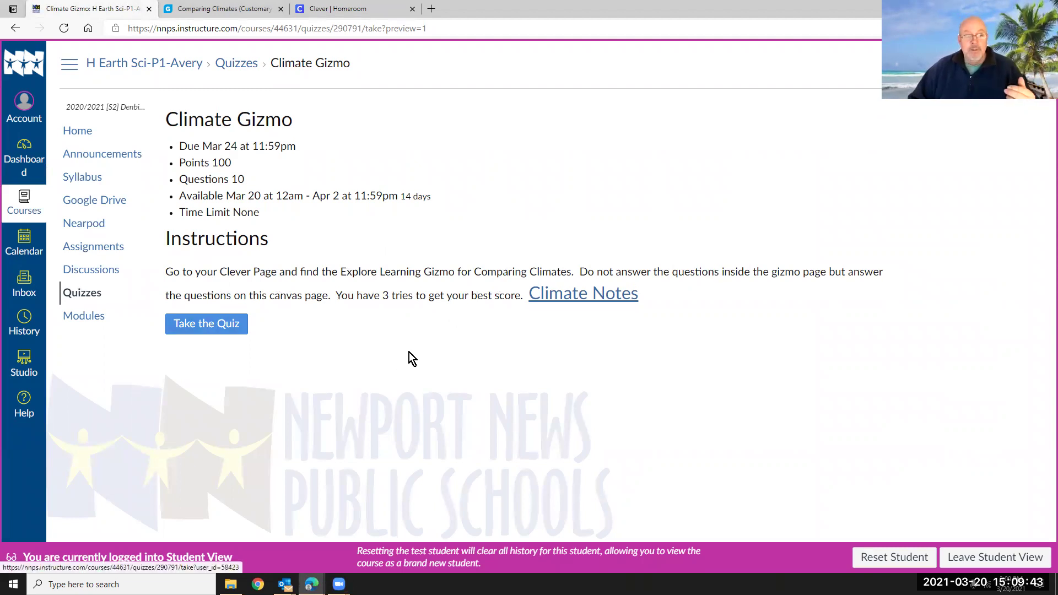
Launch the Gizmos - Rostering app from NNPS Learning Systems in the Clever homeroom
{"action": "left_click", "coordinate": [361, 8]}
{"action": "scroll", "coordinate": [421, 216], "scroll_direction": "down", "scroll_amount": 3}
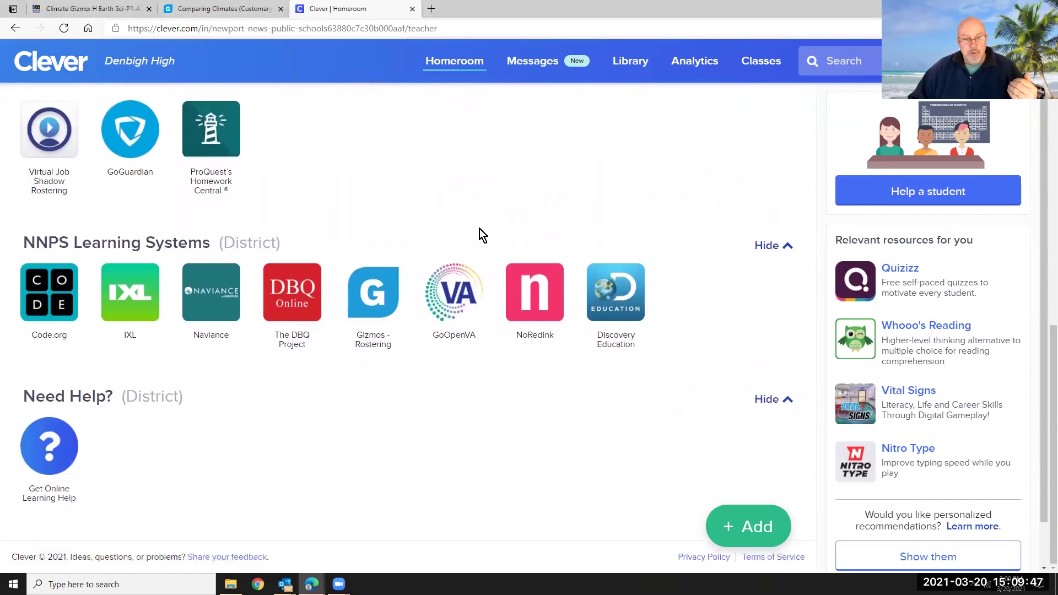
{"action": "left_click", "coordinate": [374, 298]}
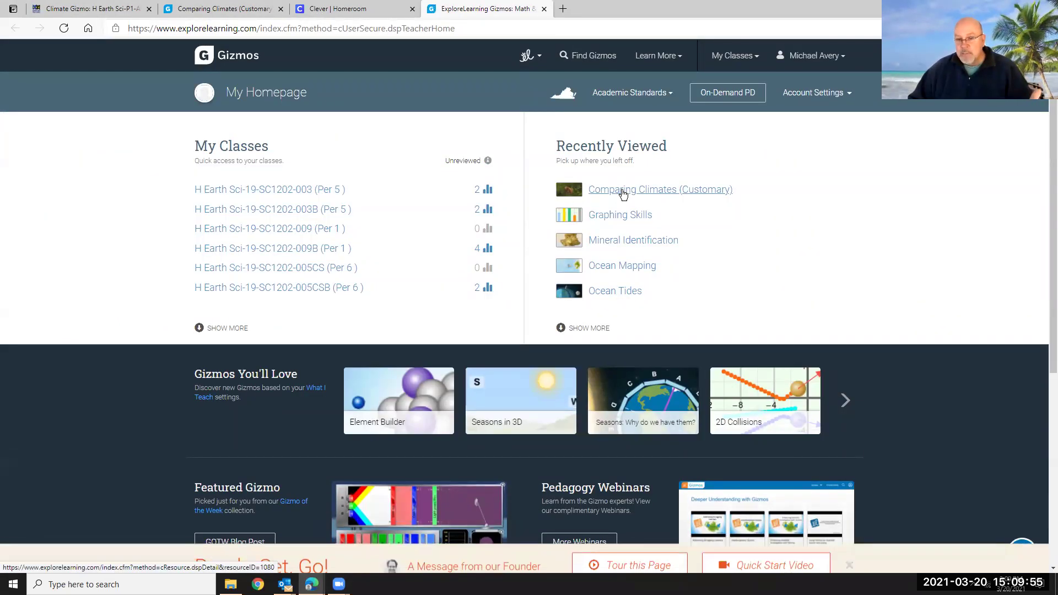
Launch the Comparing Climates (Customary) Gizmo
{"action": "left_click", "coordinate": [623, 193]}
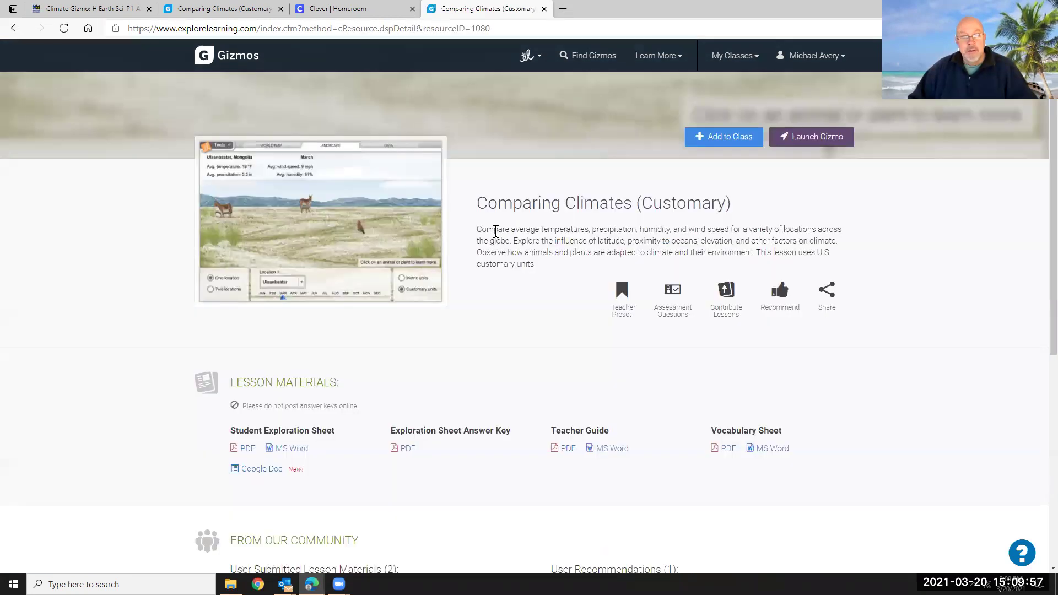
{"action": "mouse_move", "coordinate": [382, 249]}
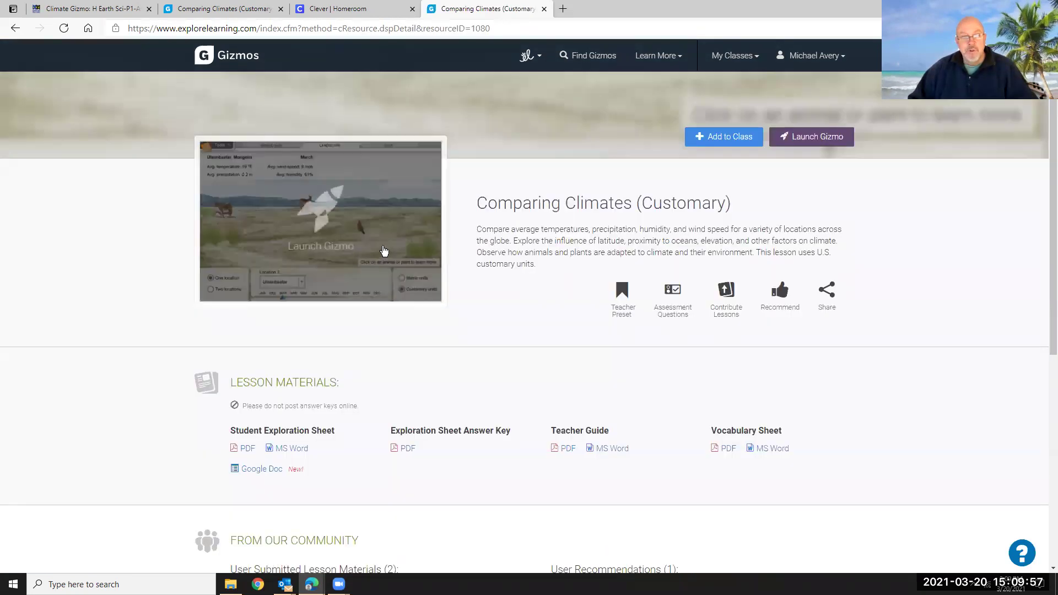
{"action": "left_click", "coordinate": [318, 203]}
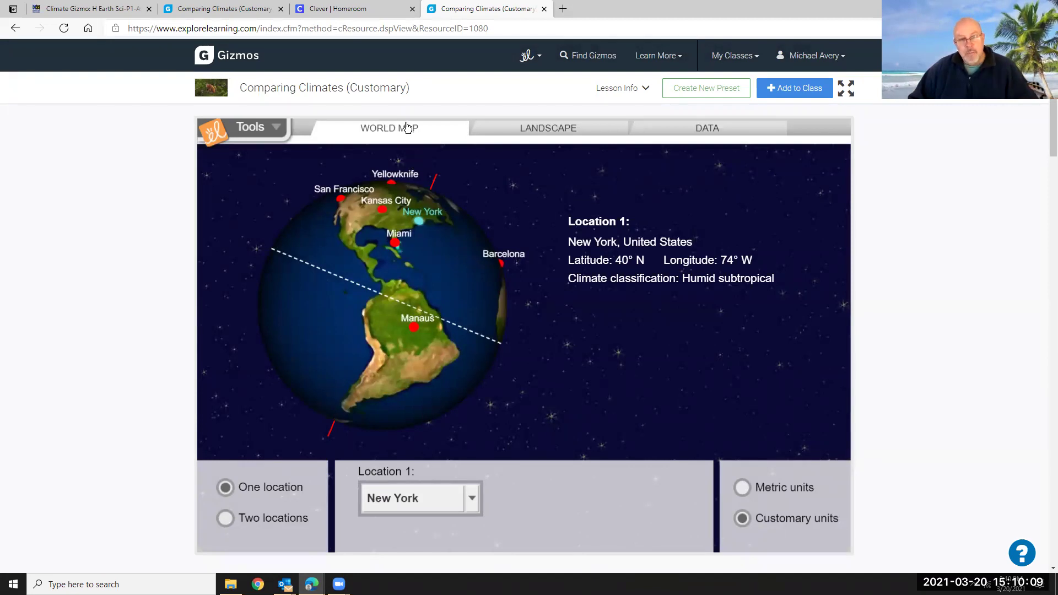
Look at New York's landscape and monthly temperature data, then return to the world map
{"action": "left_click", "coordinate": [550, 130]}
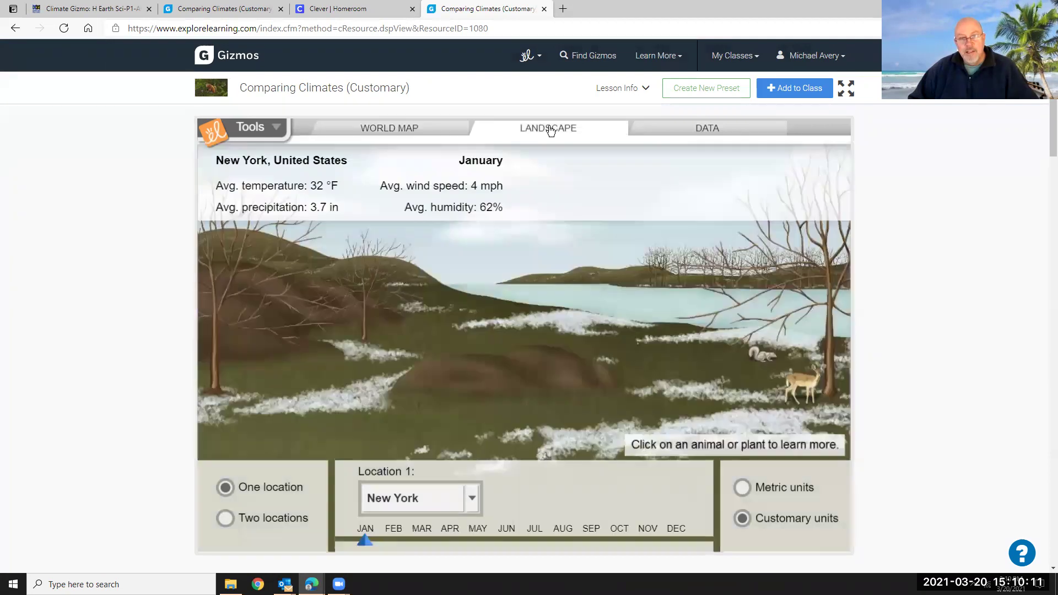
{"action": "left_click", "coordinate": [697, 130]}
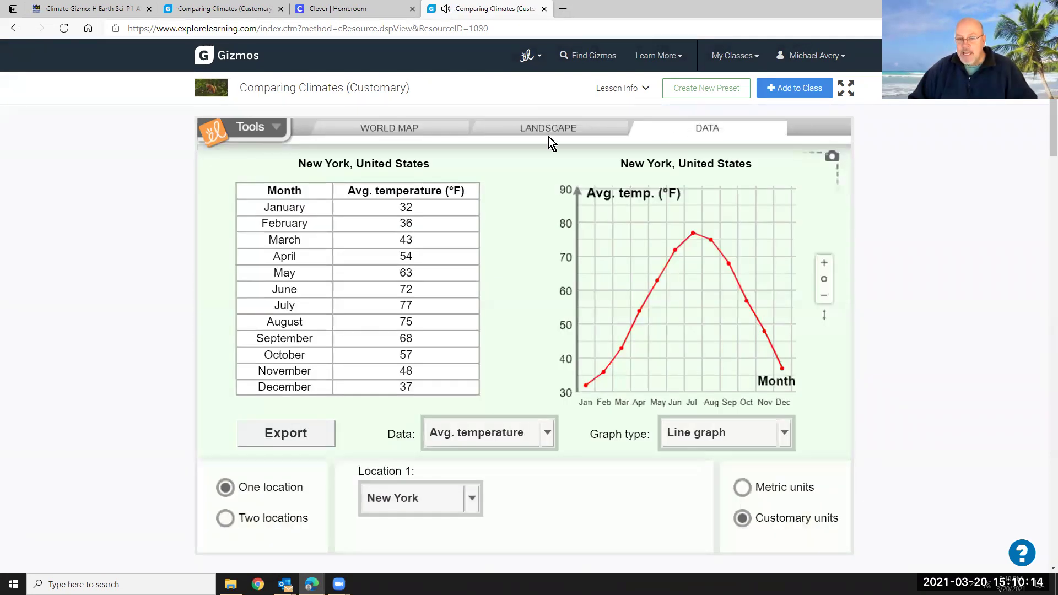
{"action": "left_click", "coordinate": [397, 131]}
{"action": "scroll", "coordinate": [469, 232], "scroll_direction": "down", "scroll_amount": 1}
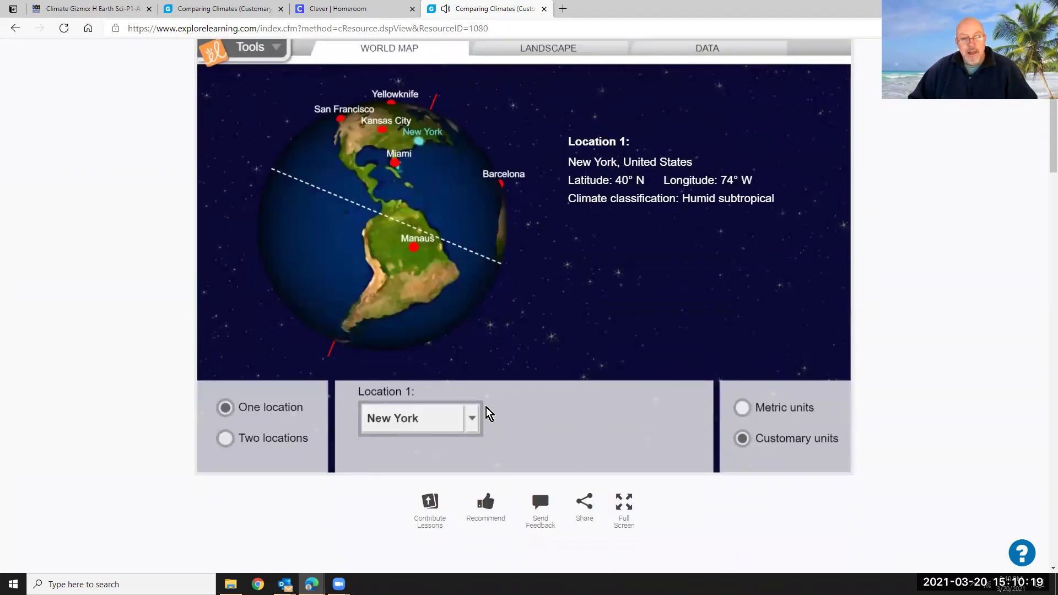
Set Location 1 to Manaus, Brazil, after briefly choosing Ulaanbaatar
{"action": "left_click", "coordinate": [473, 423]}
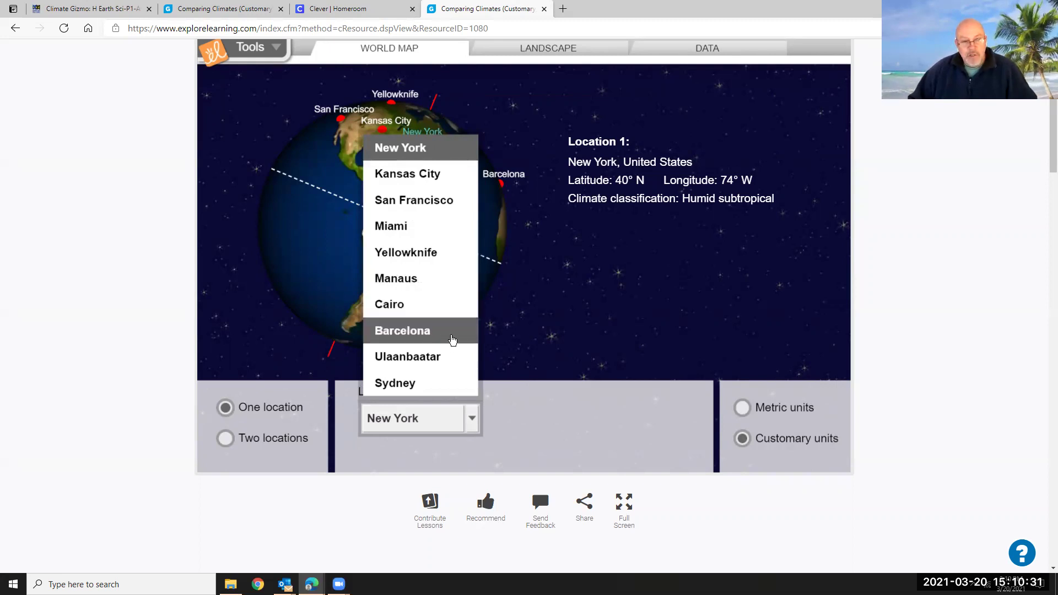
{"action": "left_click", "coordinate": [555, 416]}
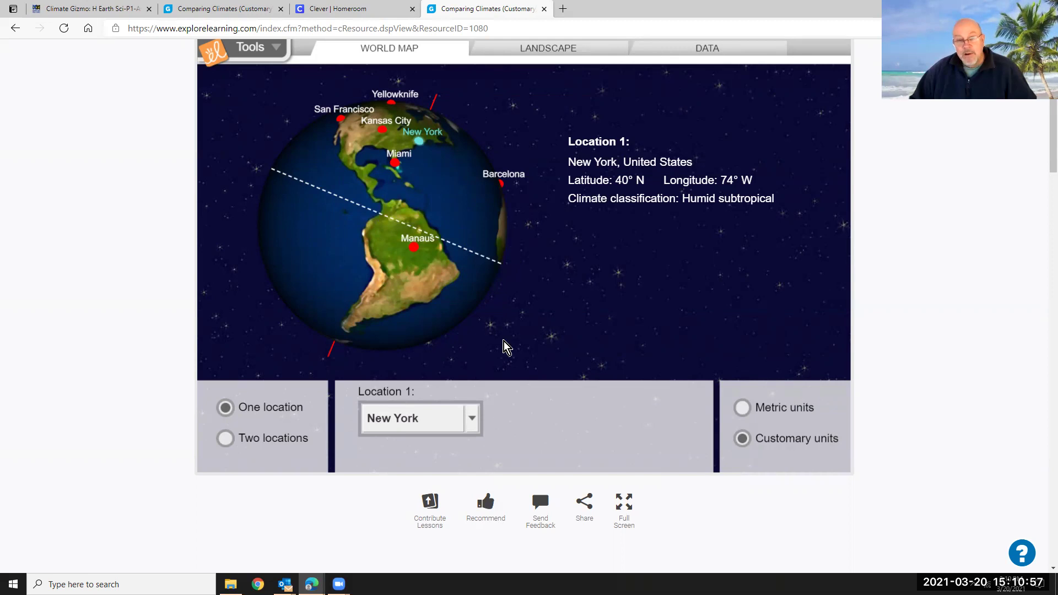
{"action": "left_click", "coordinate": [476, 424]}
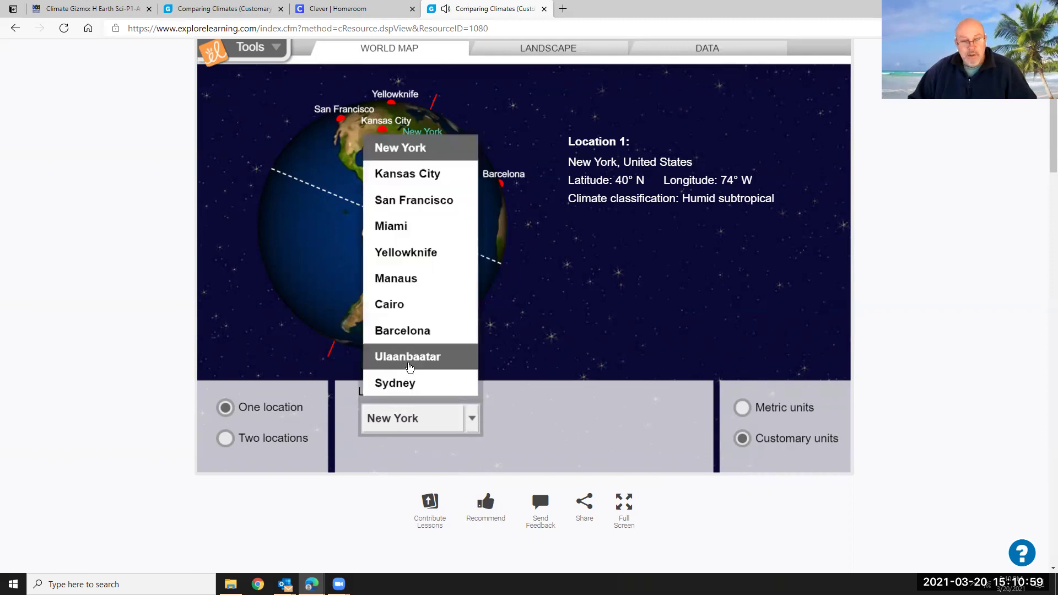
{"action": "left_click", "coordinate": [410, 364]}
{"action": "left_click", "coordinate": [475, 429]}
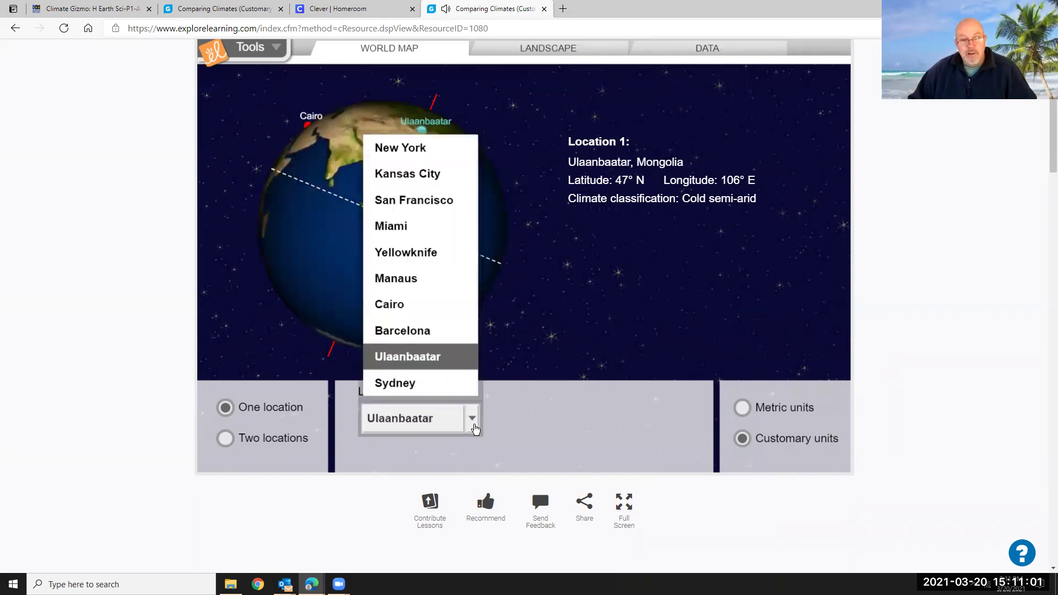
{"action": "left_click", "coordinate": [410, 283]}
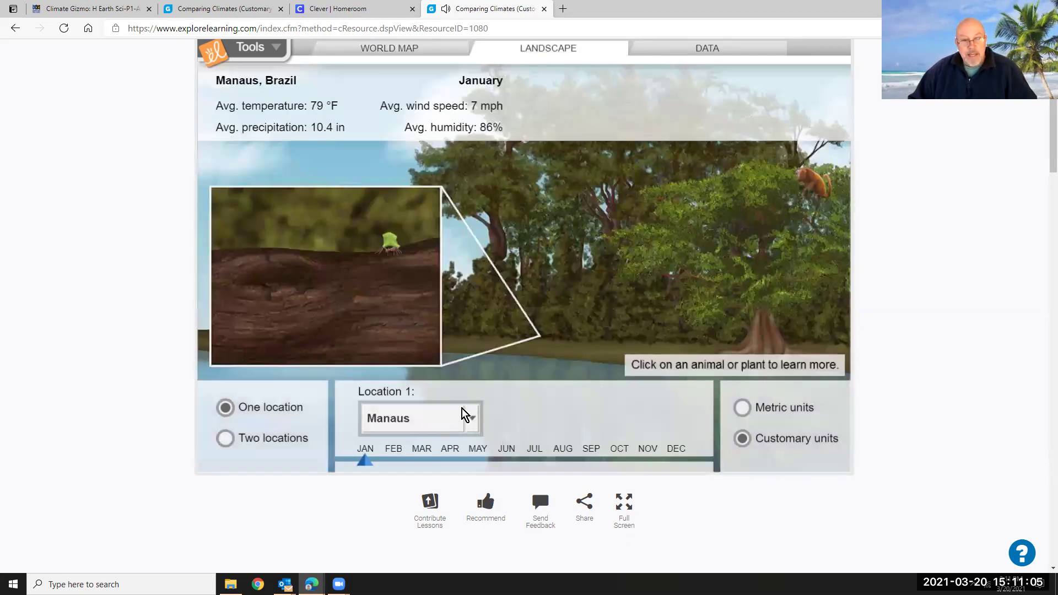
Briefly compare two locations, then show Barcelona alone and read the wild boar information
{"action": "left_click", "coordinate": [225, 444]}
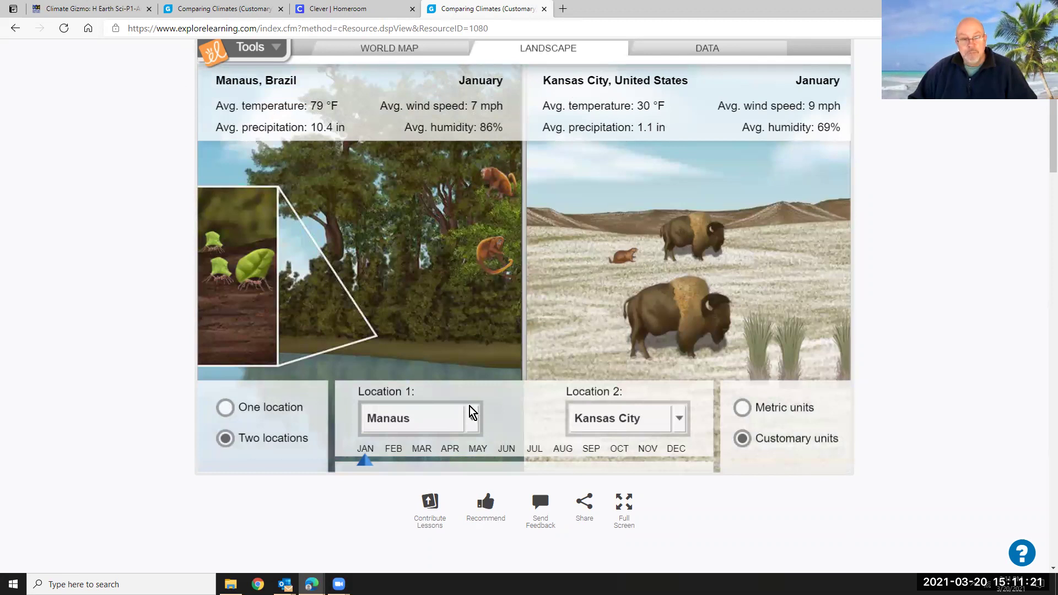
{"action": "left_click", "coordinate": [246, 410]}
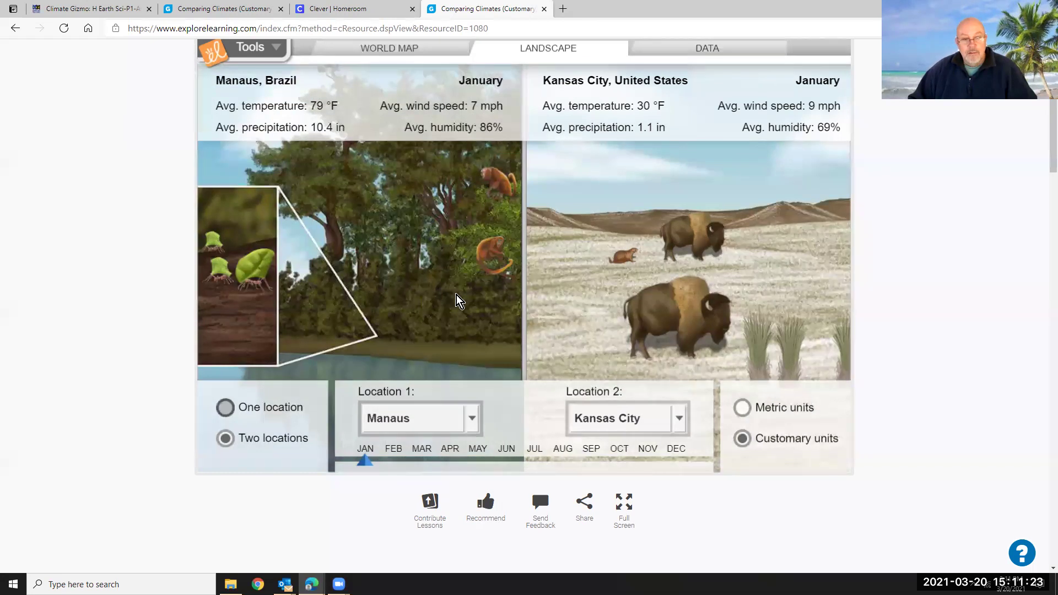
{"action": "left_click", "coordinate": [462, 417]}
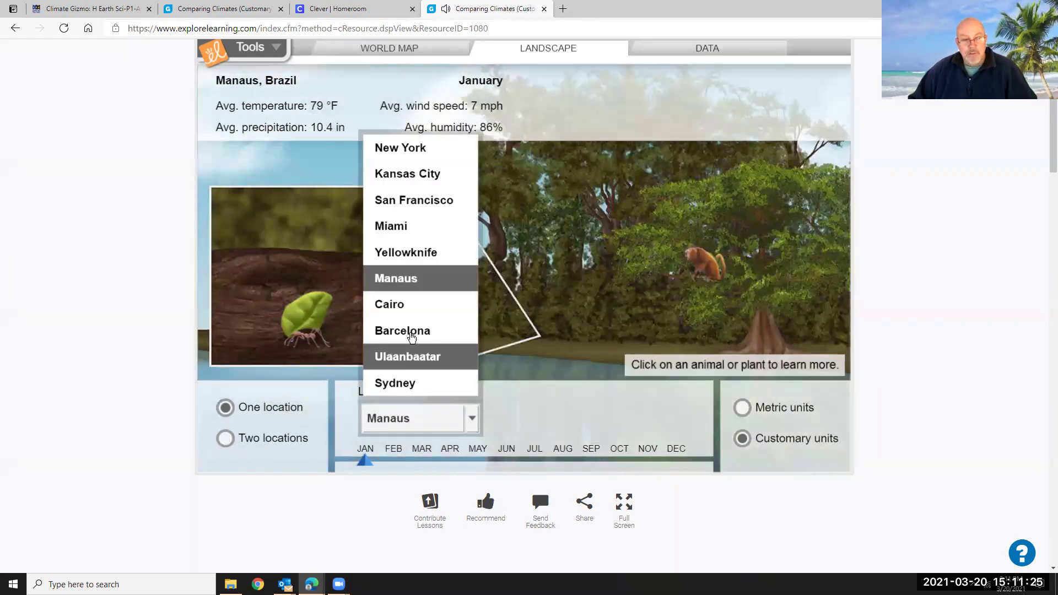
{"action": "left_click", "coordinate": [412, 331]}
{"action": "left_click", "coordinate": [518, 208]}
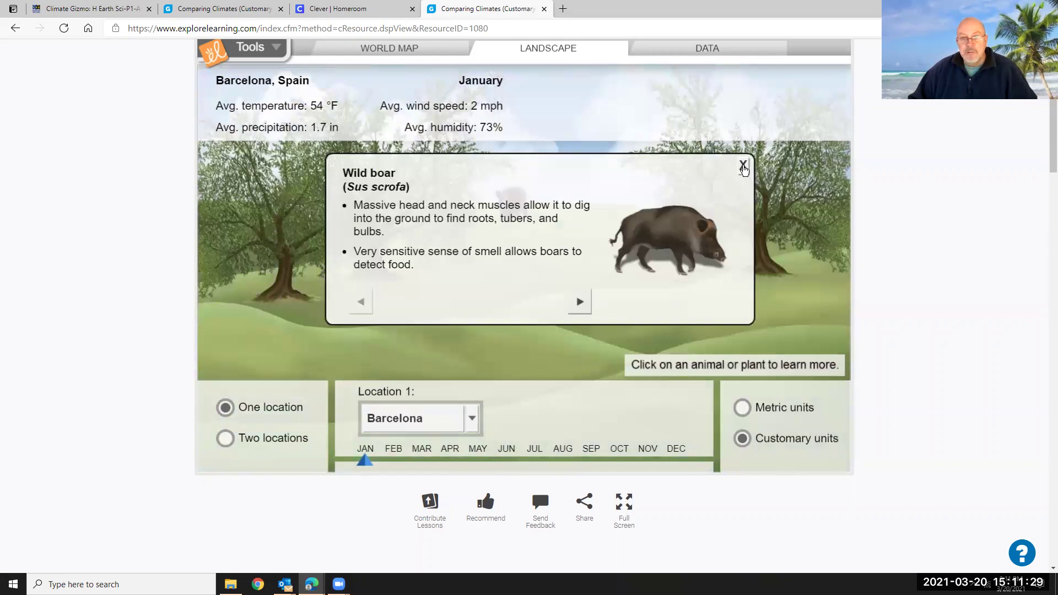
{"action": "left_click", "coordinate": [743, 165]}
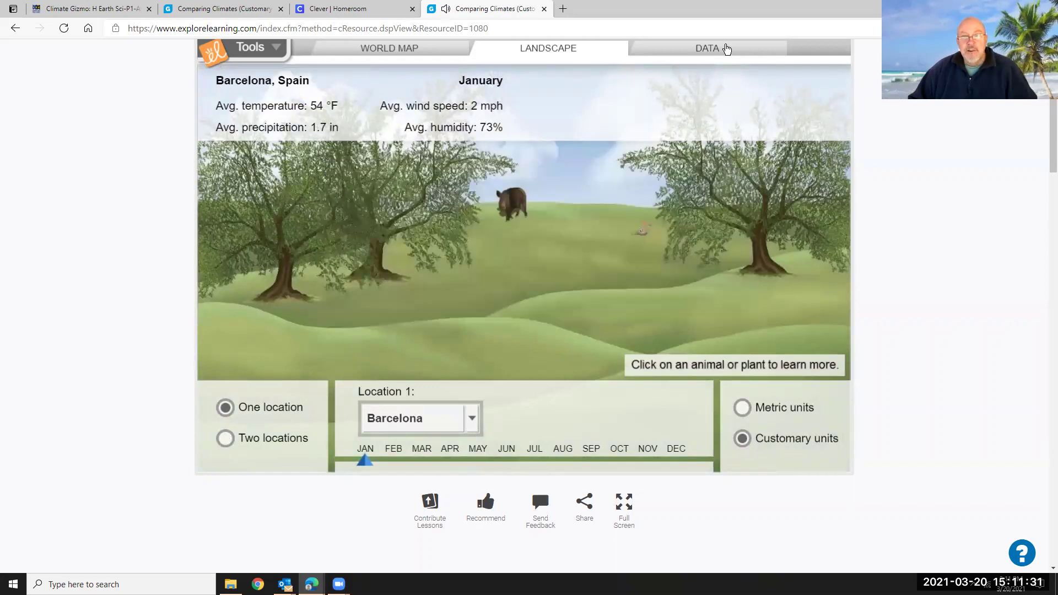
Show Barcelona's monthly temperature data and add a second location for comparison
{"action": "left_click", "coordinate": [726, 49]}
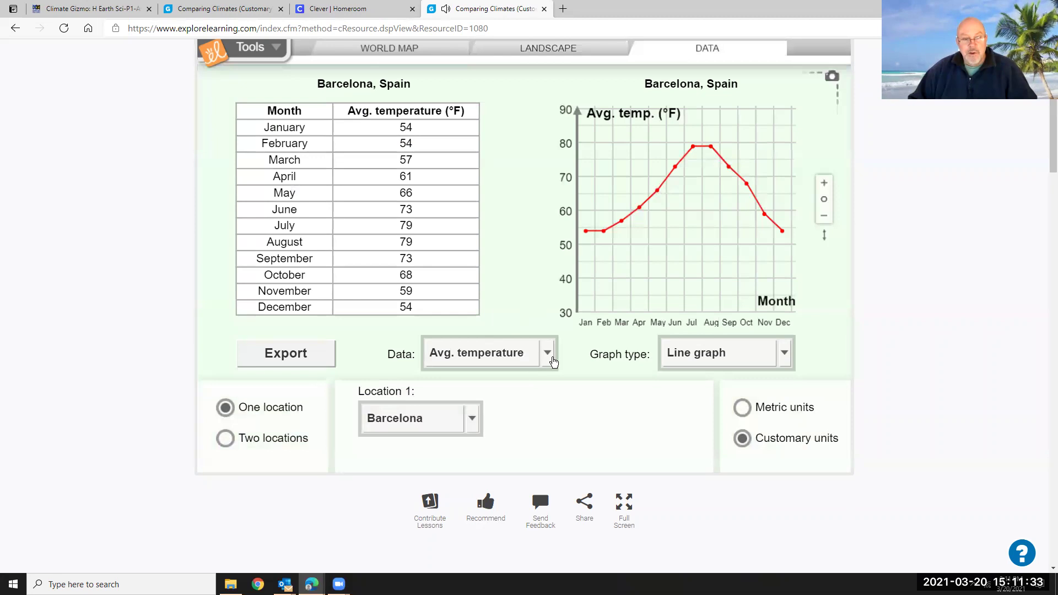
{"action": "left_click", "coordinate": [554, 362]}
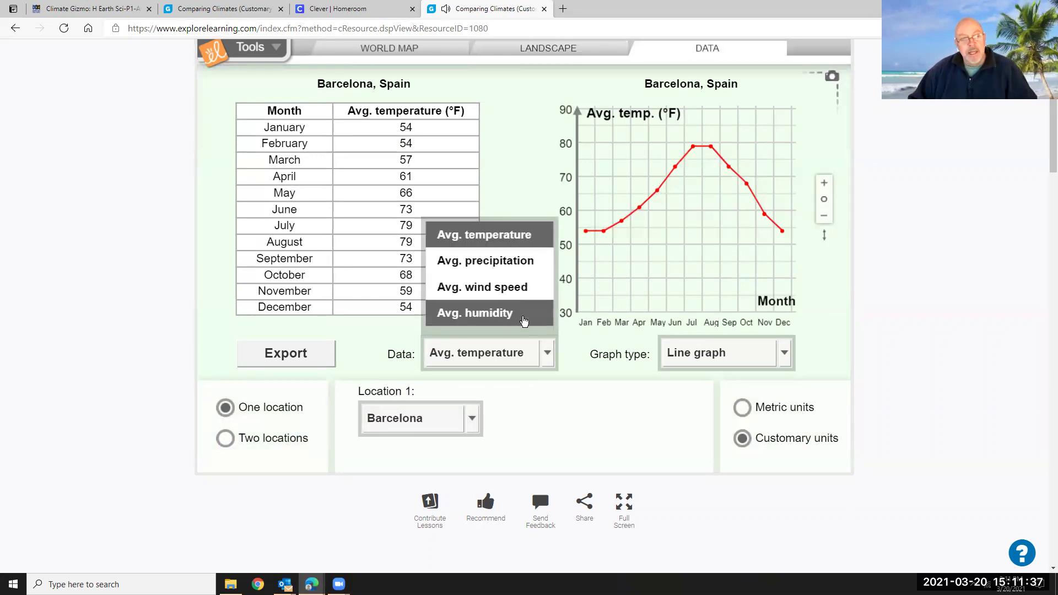
{"action": "left_click", "coordinate": [580, 360]}
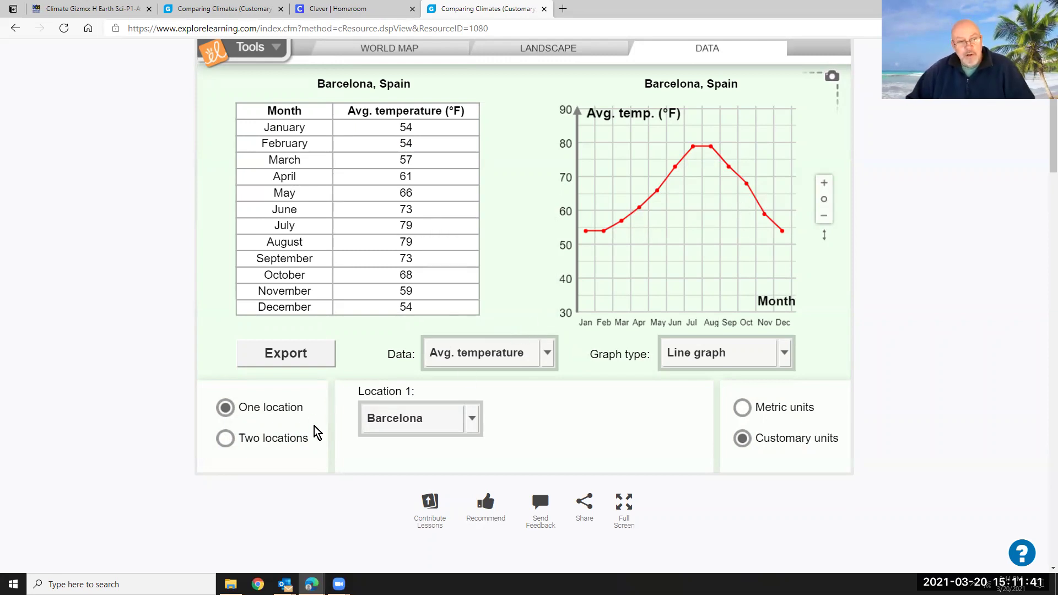
{"action": "left_click", "coordinate": [240, 444]}
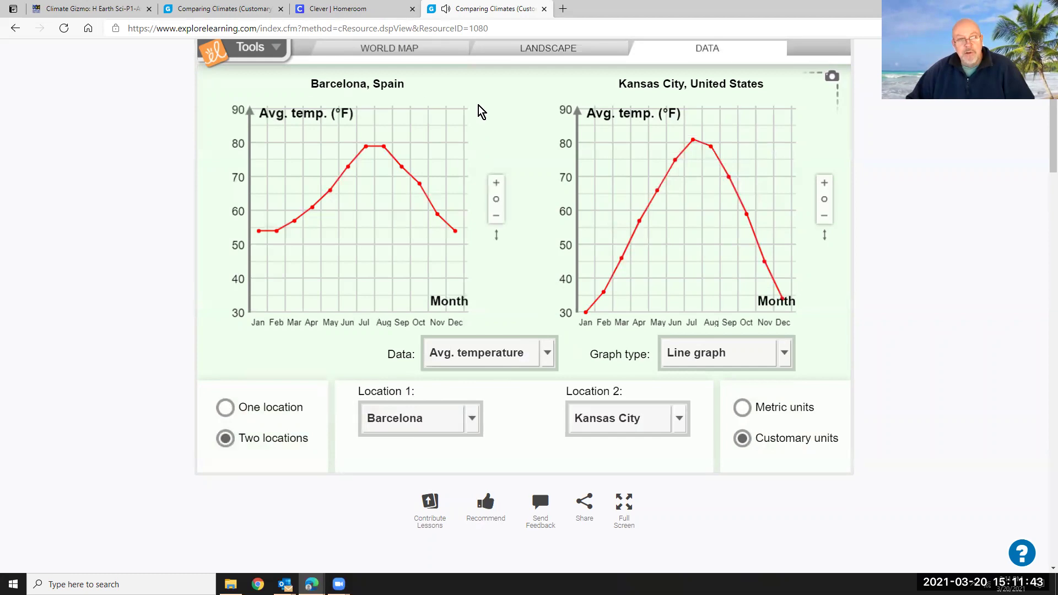
Graph both cities' average wind speed, then precipitation, switching the graph type to bar graphs
{"action": "left_click", "coordinate": [548, 355]}
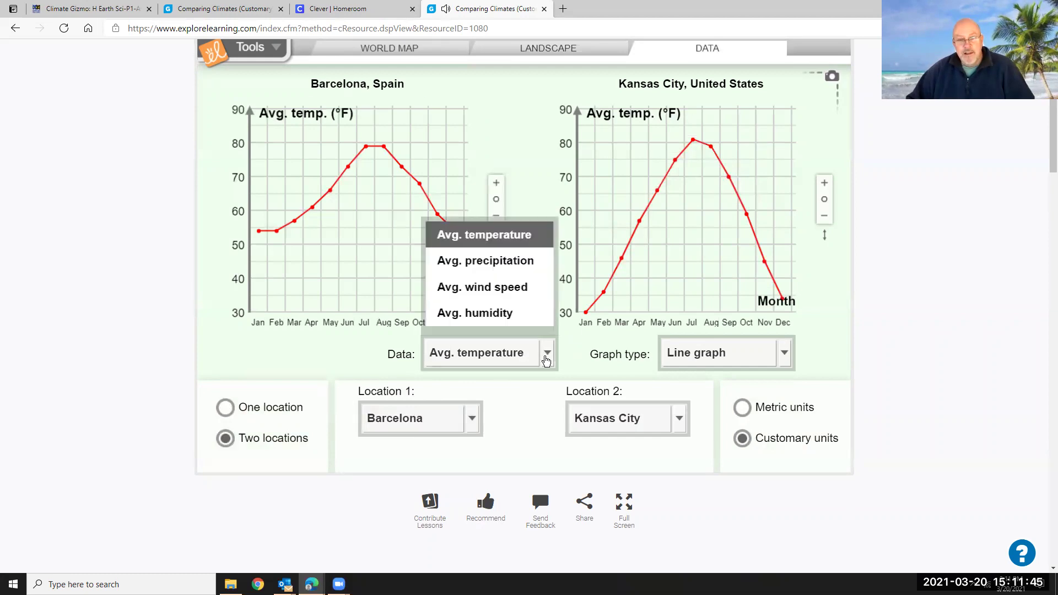
{"action": "left_click", "coordinate": [514, 289]}
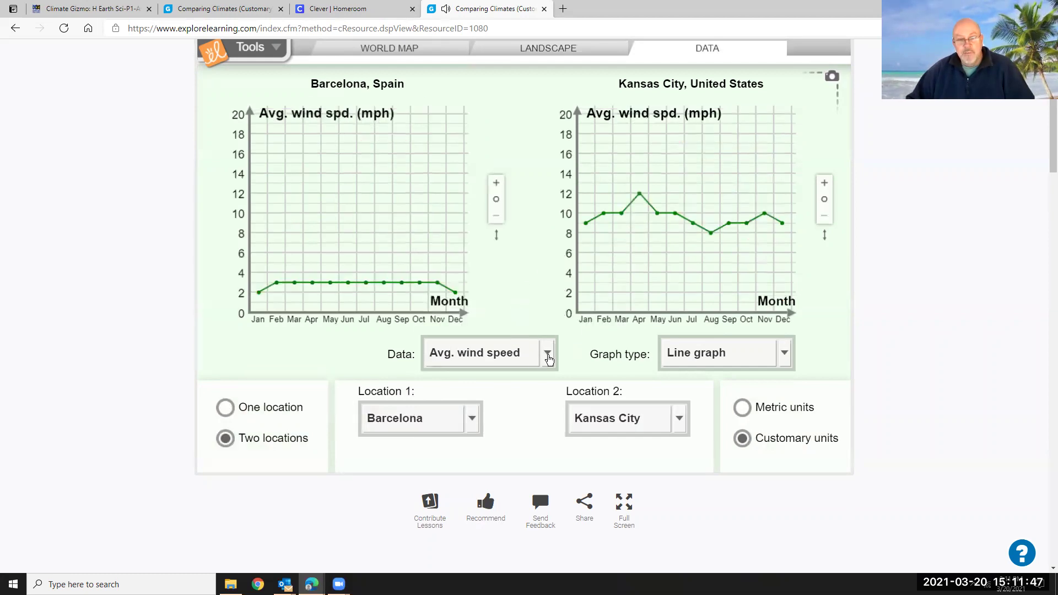
{"action": "left_click", "coordinate": [548, 357]}
{"action": "left_click", "coordinate": [508, 267]}
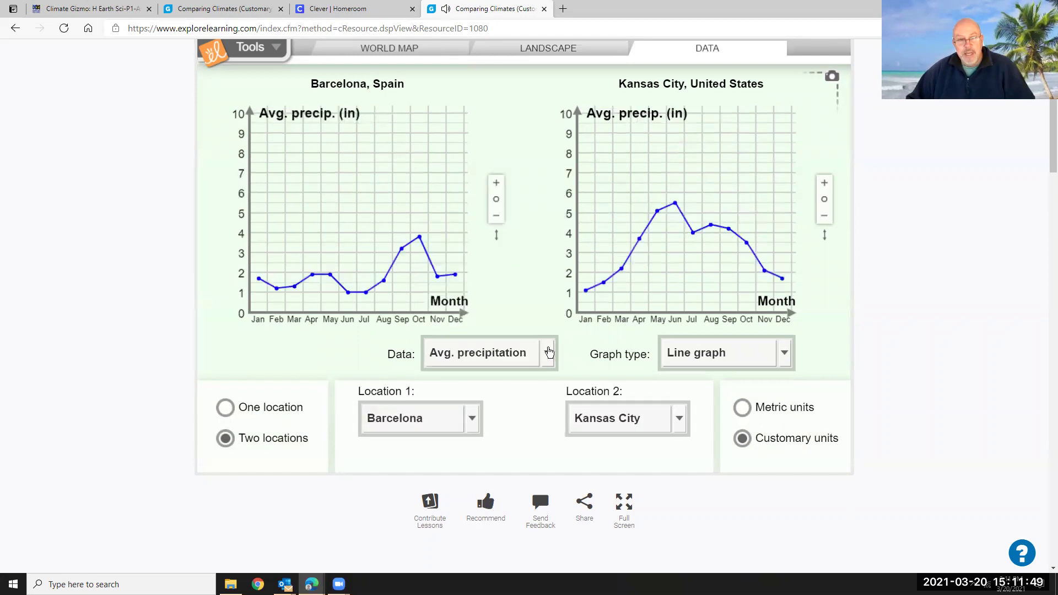
{"action": "left_click", "coordinate": [547, 352]}
{"action": "left_click", "coordinate": [604, 368]}
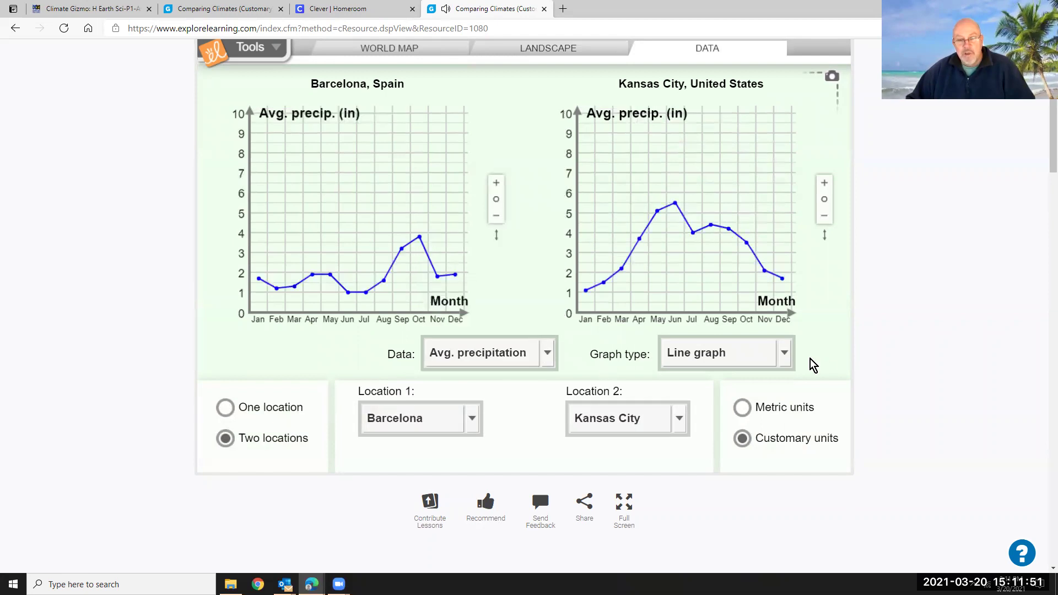
{"action": "left_click", "coordinate": [786, 357]}
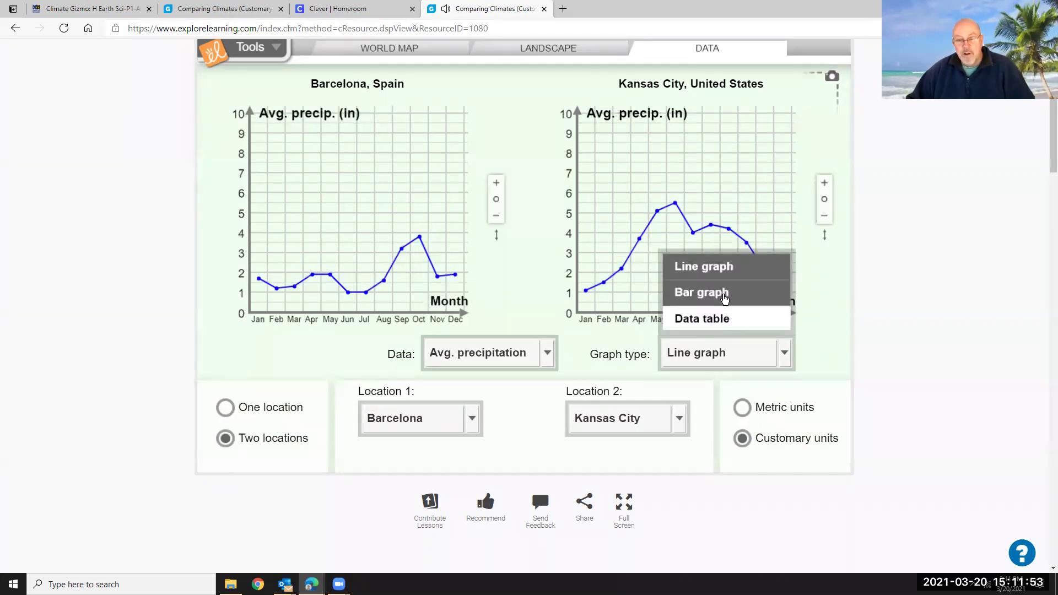
{"action": "left_click", "coordinate": [717, 293]}
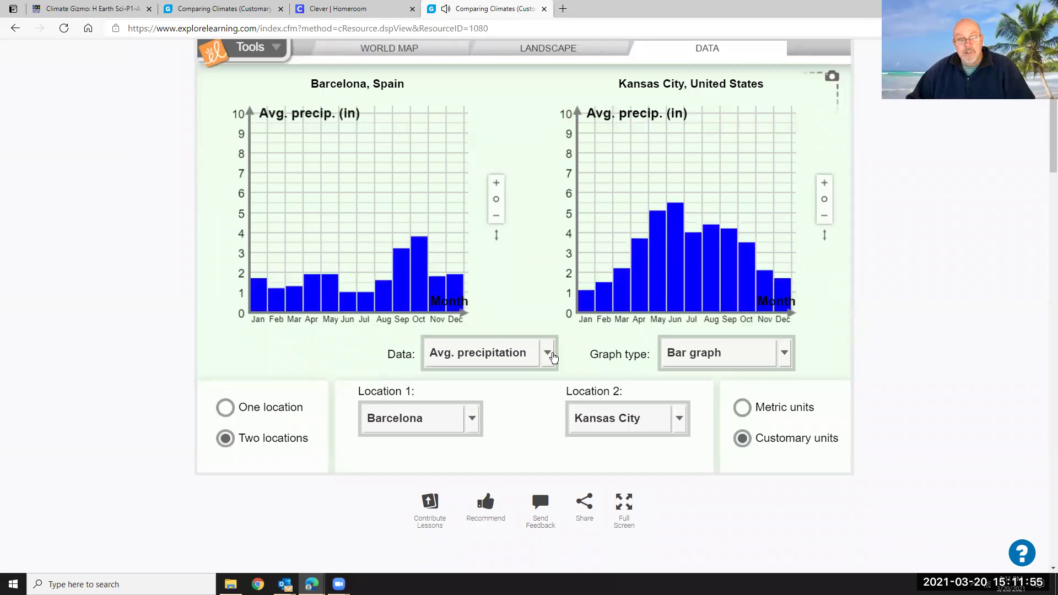
Plot both cities' average wind speed, then check the landscape and world map views
{"action": "left_click", "coordinate": [548, 353]}
{"action": "left_click", "coordinate": [487, 288]}
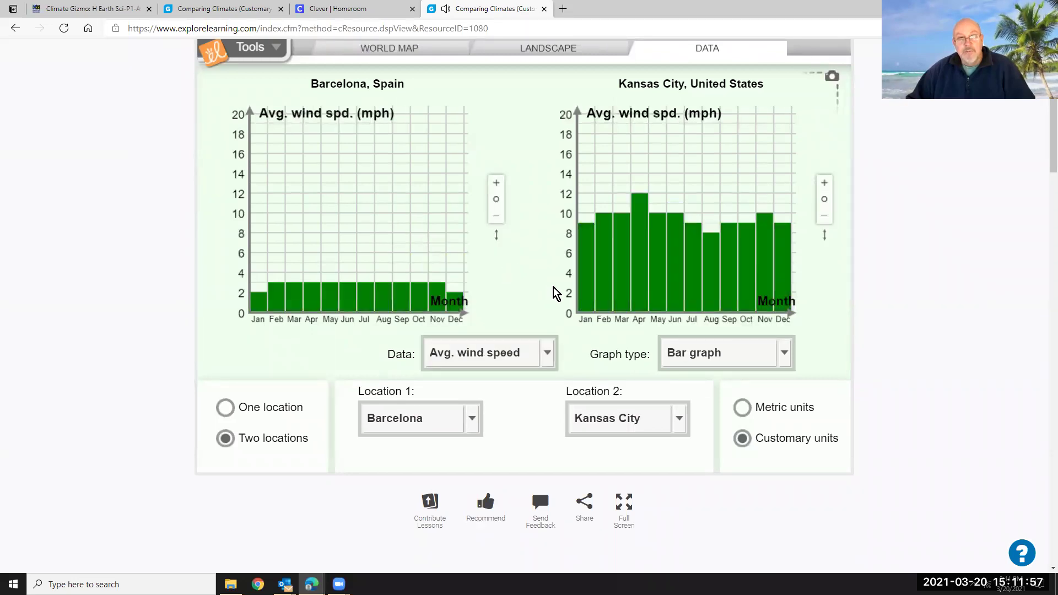
{"action": "scroll", "coordinate": [627, 173], "scroll_direction": "up", "scroll_amount": 2}
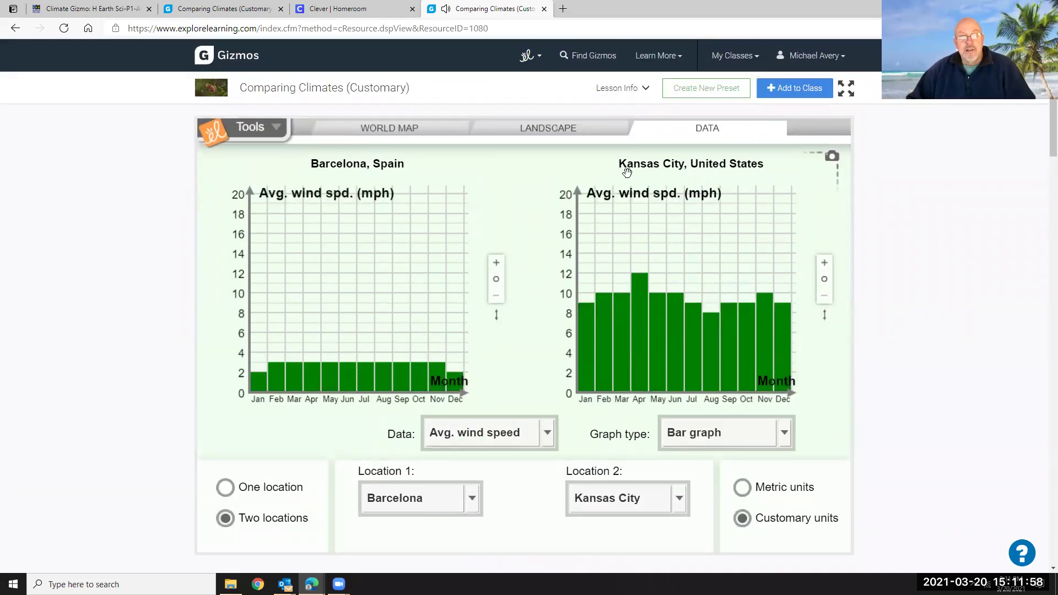
{"action": "left_click", "coordinate": [560, 129]}
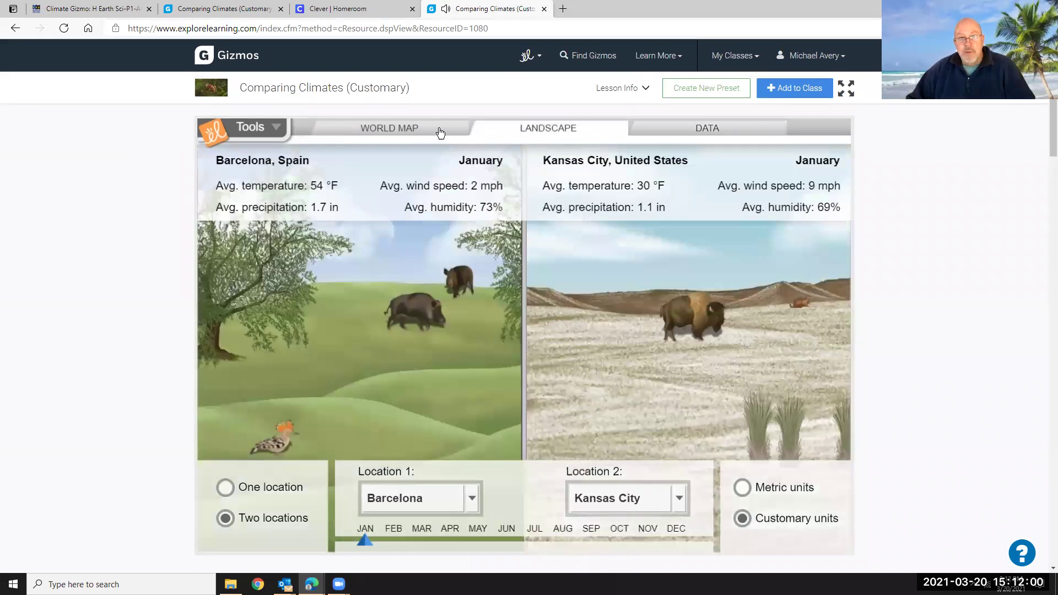
{"action": "left_click", "coordinate": [396, 129]}
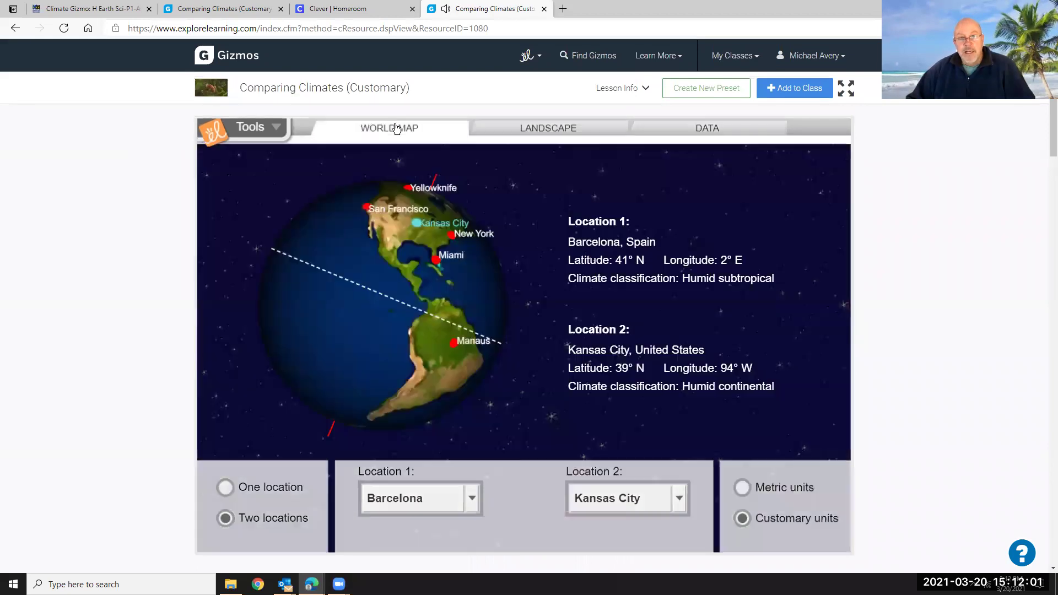
{"action": "left_click", "coordinate": [91, 9]}
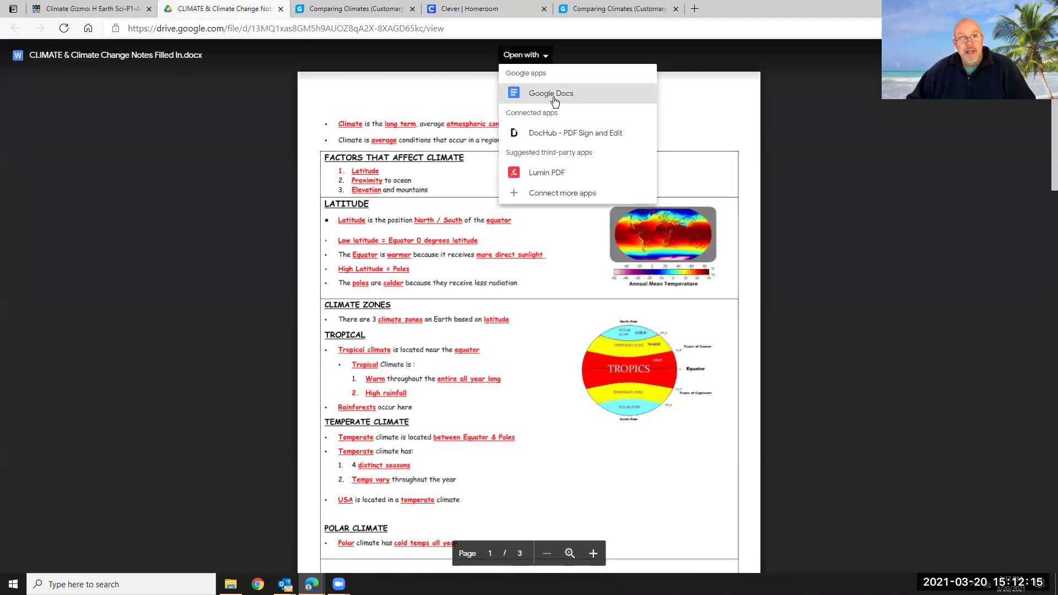
Open the CLIMATE & Climate Change Notes Filled In file with Google Docs
{"action": "left_click", "coordinate": [553, 94]}
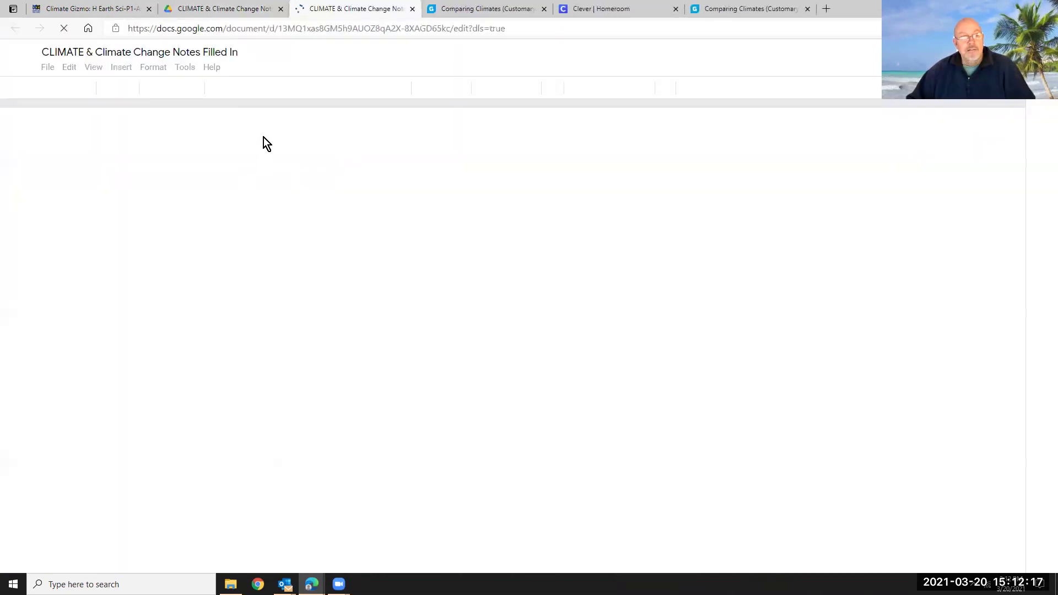
Start the Climate Gizmo quiz attempt and scroll to Question 1 about Barcelona's temperatures
{"action": "left_click", "coordinate": [113, 8]}
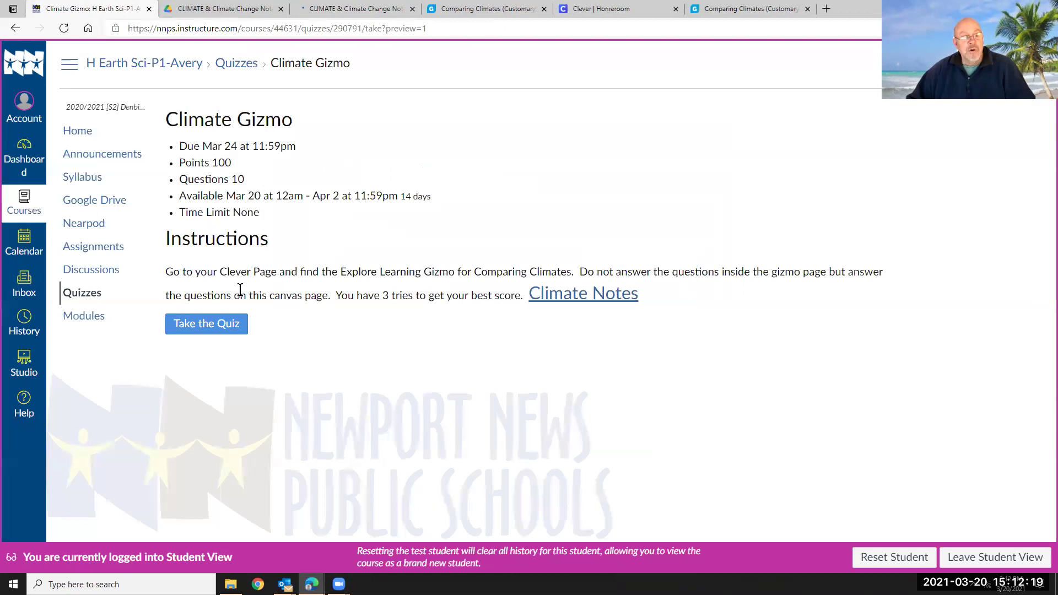
{"action": "left_click", "coordinate": [213, 326]}
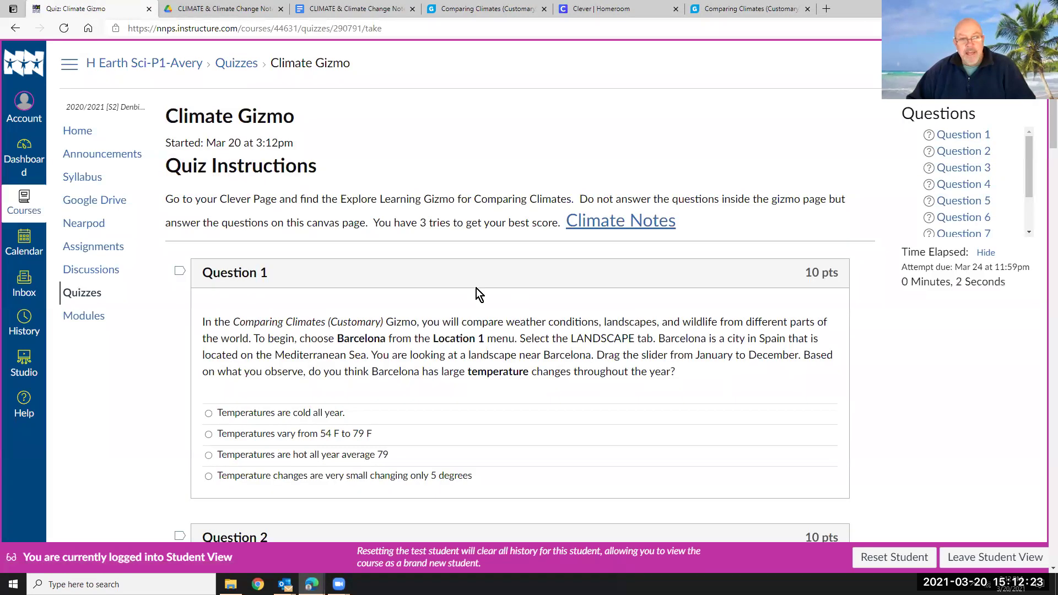
{"action": "scroll", "coordinate": [452, 296], "scroll_direction": "down", "scroll_amount": 2}
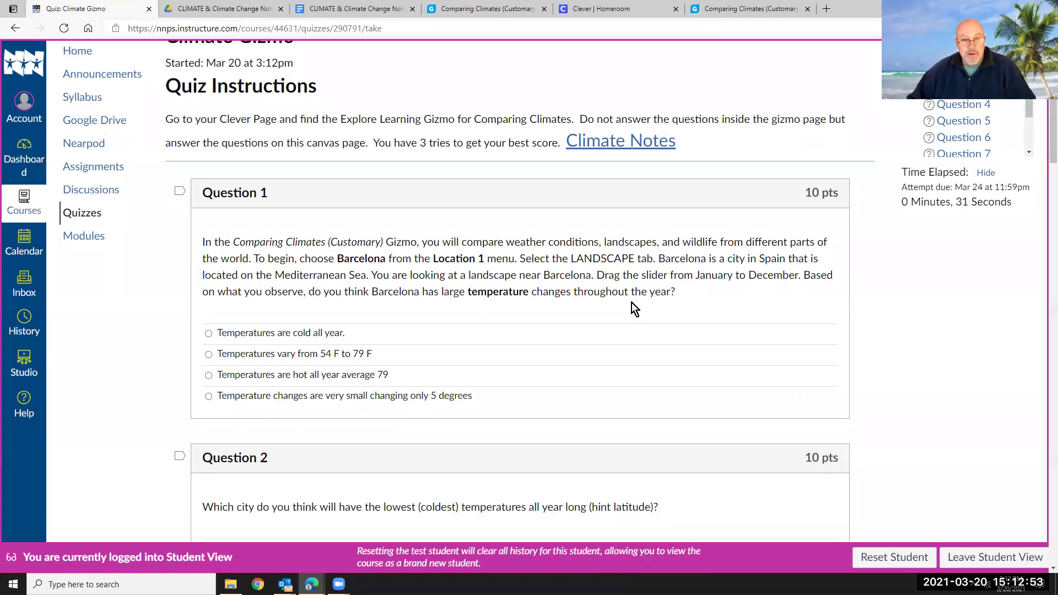
Show Barcelona's landscape alone and advance the month slider from January through March to May
{"action": "left_click", "coordinate": [750, 9]}
{"action": "left_click", "coordinate": [542, 132]}
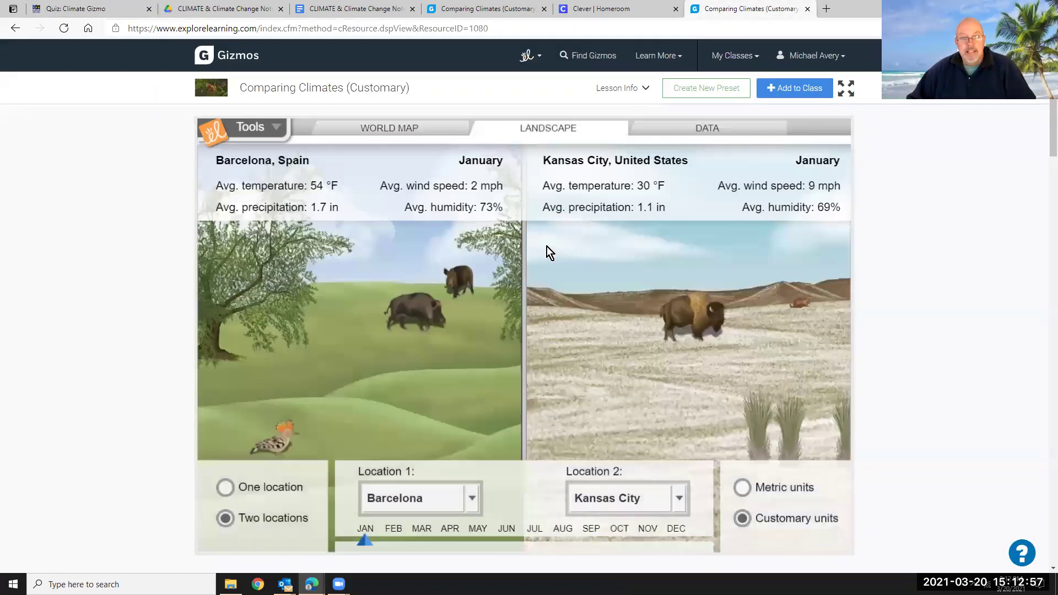
{"action": "left_click", "coordinate": [226, 487]}
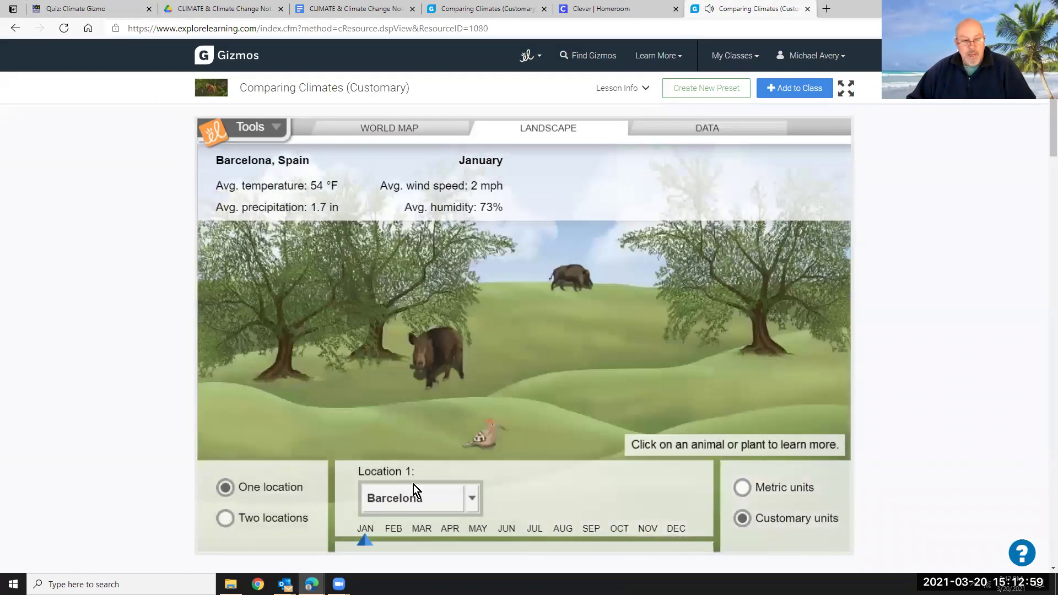
{"action": "scroll", "coordinate": [501, 510], "scroll_direction": "down", "scroll_amount": 1}
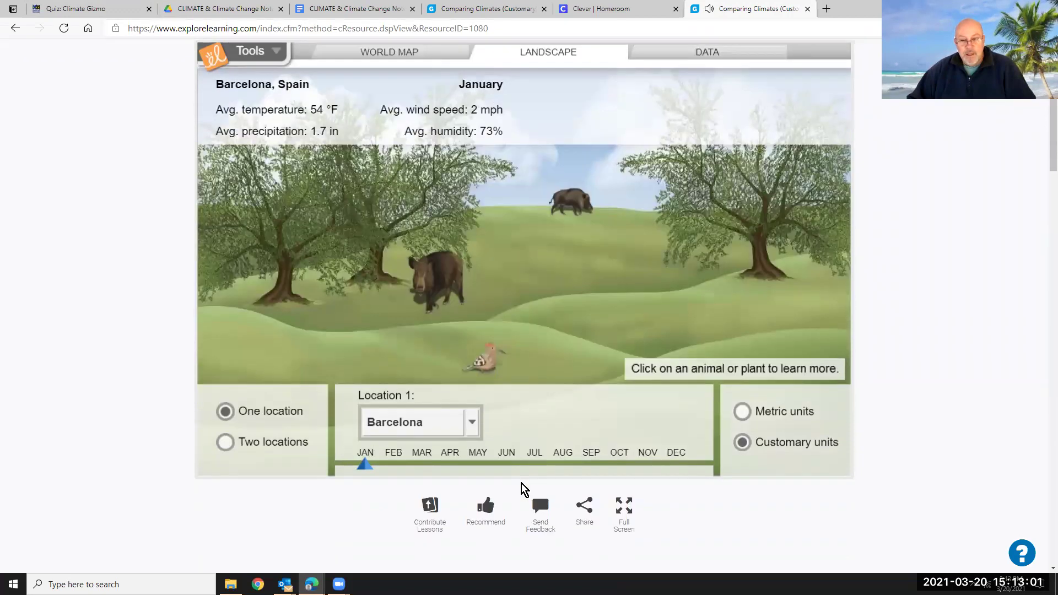
{"action": "scroll", "coordinate": [477, 478], "scroll_direction": "up", "scroll_amount": 1}
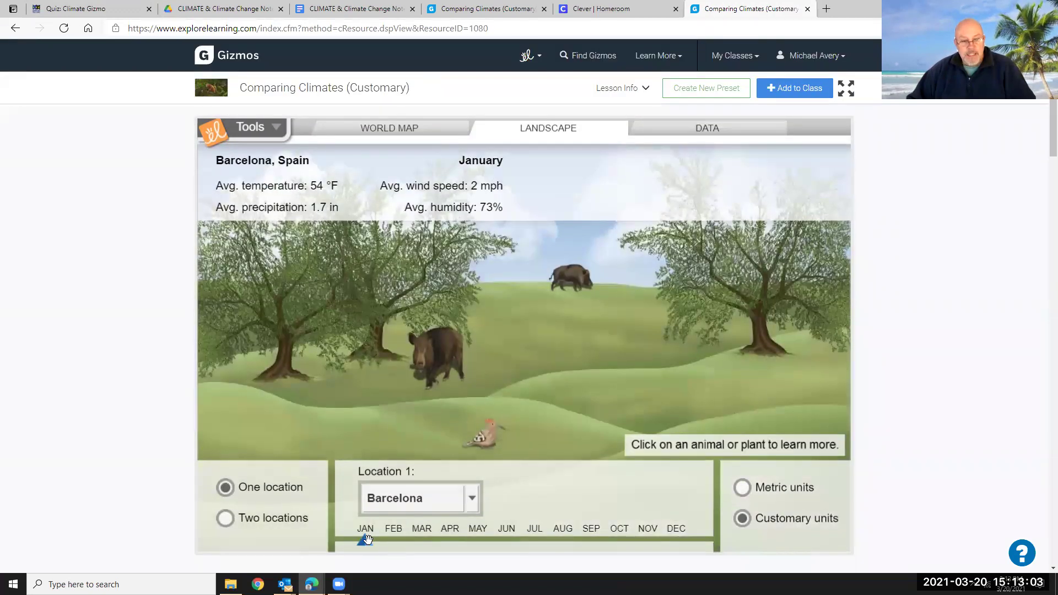
{"action": "left_click_drag", "start_coordinate": [372, 538], "coordinate": [421, 541]}
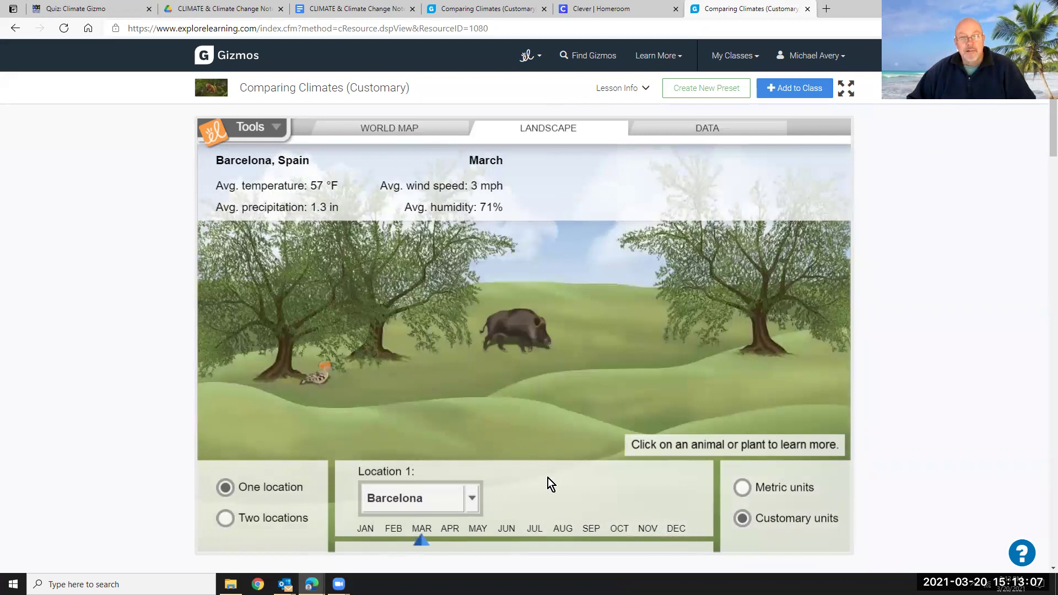
{"action": "left_click_drag", "start_coordinate": [426, 540], "coordinate": [673, 539]}
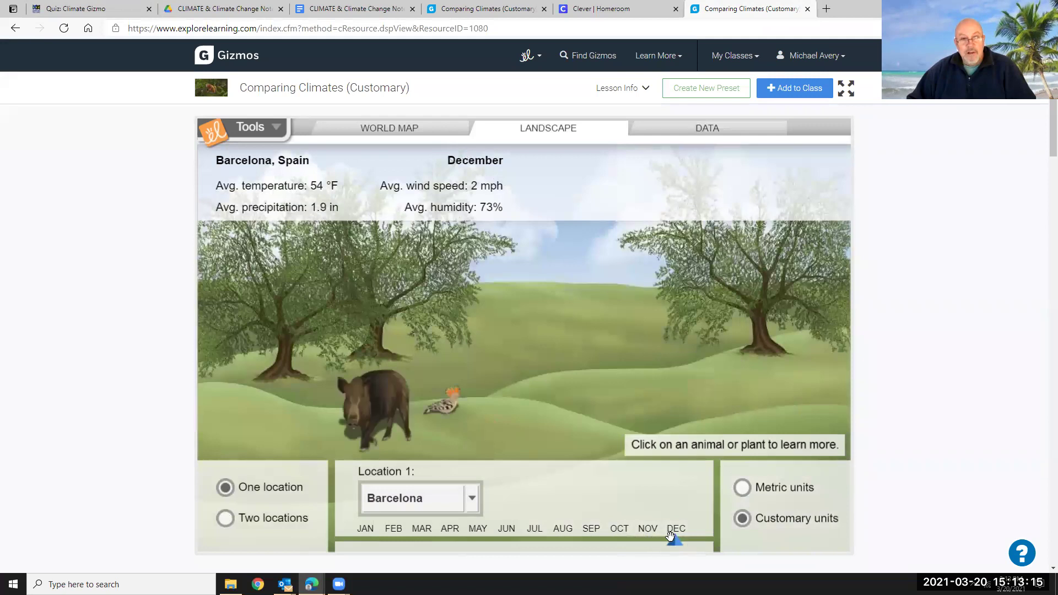
Check the quiz question, then step Barcelona's month back from December to November
{"action": "left_click", "coordinate": [104, 7]}
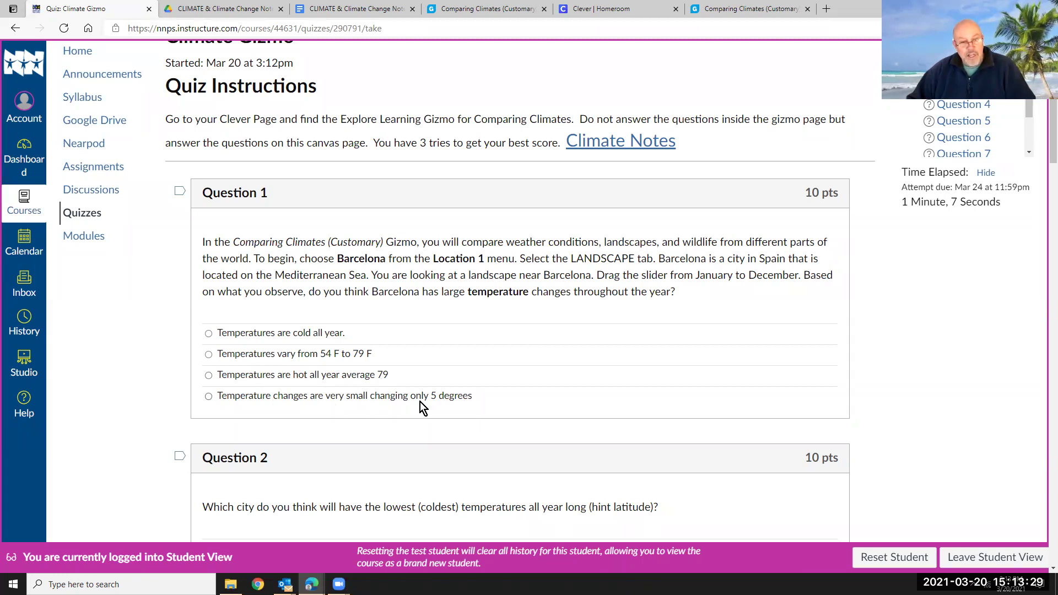
{"action": "left_click", "coordinate": [728, 10]}
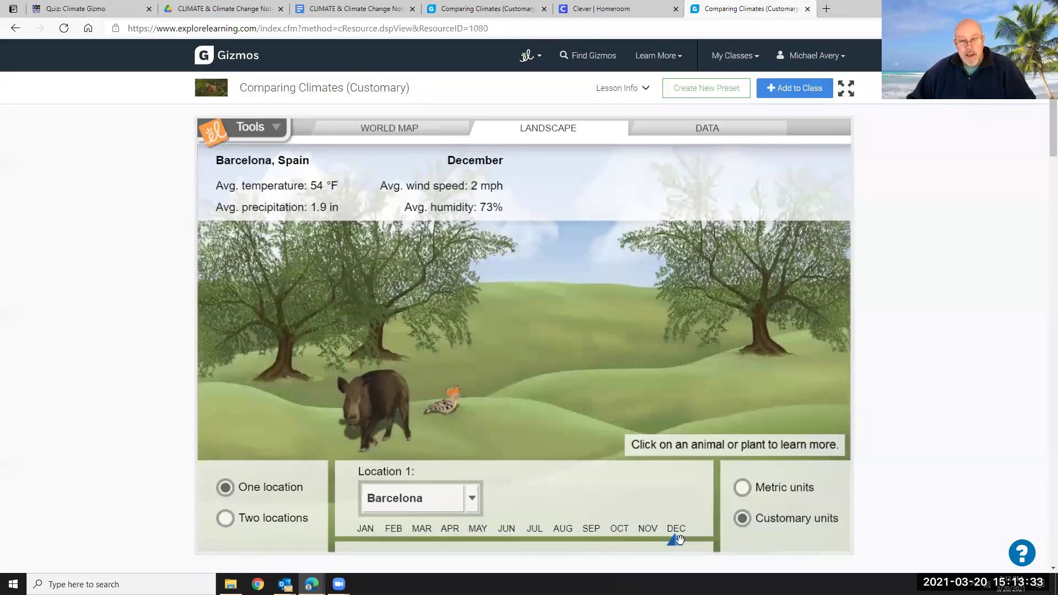
{"action": "mouse_move", "coordinate": [685, 544]}
{"action": "left_mouse_down"}
{"action": "mouse_move", "coordinate": [367, 533]}
{"action": "mouse_move", "coordinate": [677, 532]}
{"action": "left_mouse_up"}
Select 'Temperatures vary from 54 F to 79 F' for Question 1 and scroll through the remaining questions
{"action": "left_click", "coordinate": [118, 9]}
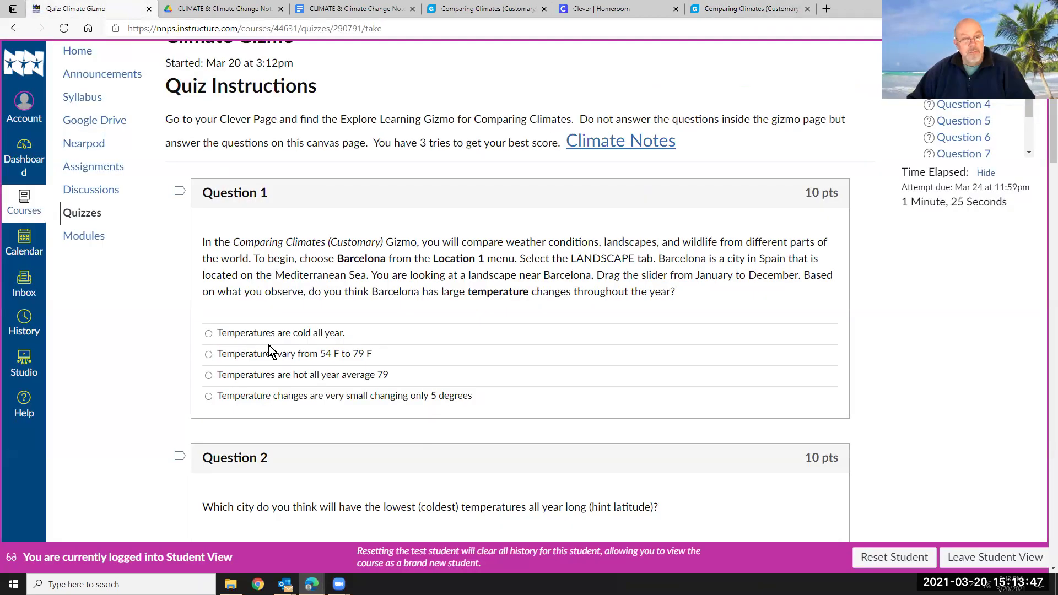
{"action": "left_click", "coordinate": [207, 355]}
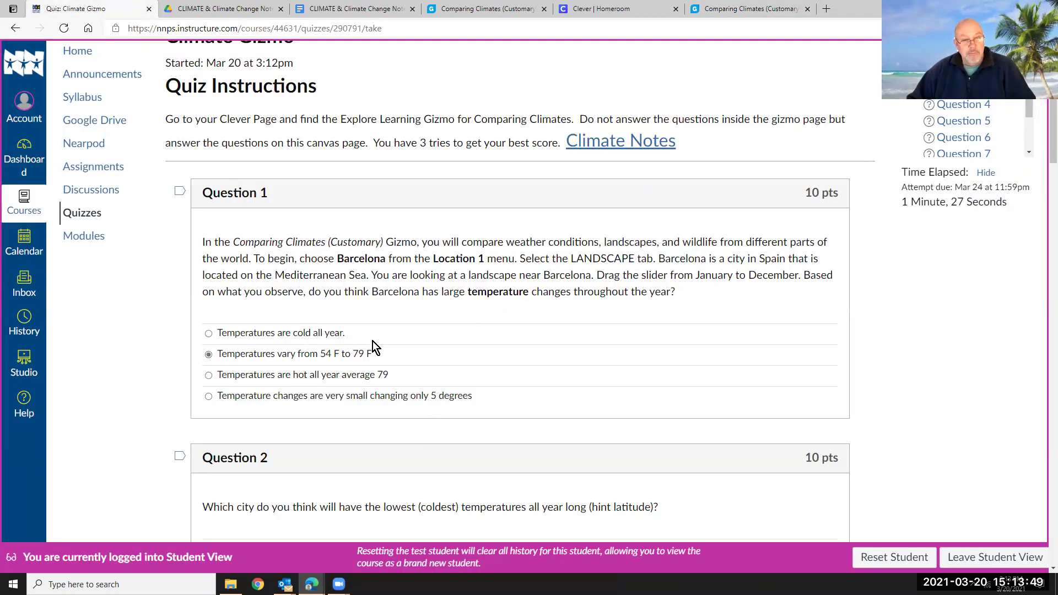
{"action": "scroll", "coordinate": [393, 372], "scroll_direction": "down", "scroll_amount": 3}
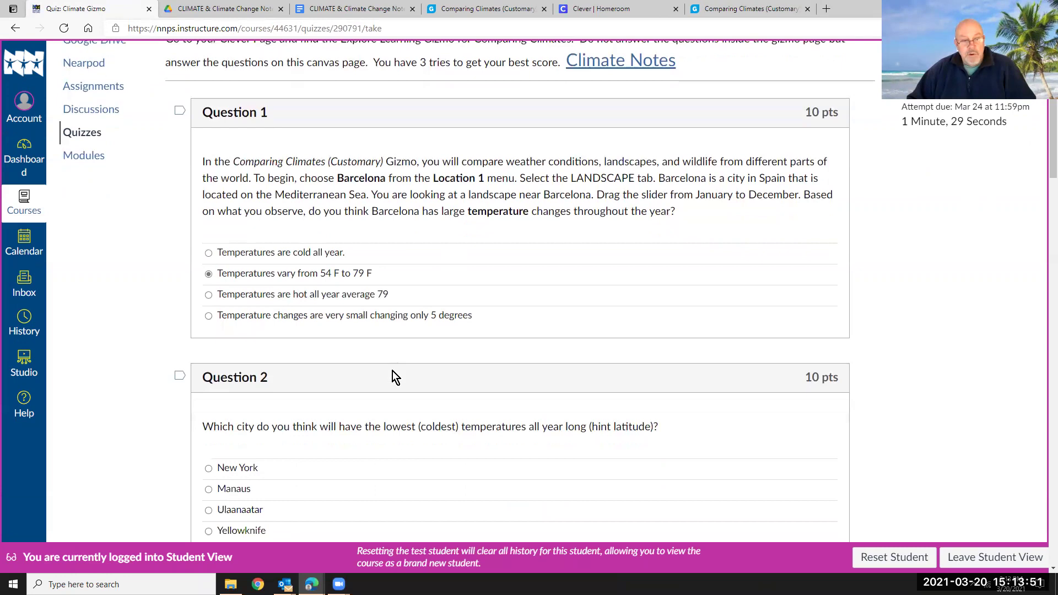
{"action": "scroll", "coordinate": [394, 370], "scroll_direction": "down", "scroll_amount": 2}
{"action": "scroll", "coordinate": [385, 346], "scroll_direction": "down", "scroll_amount": 4}
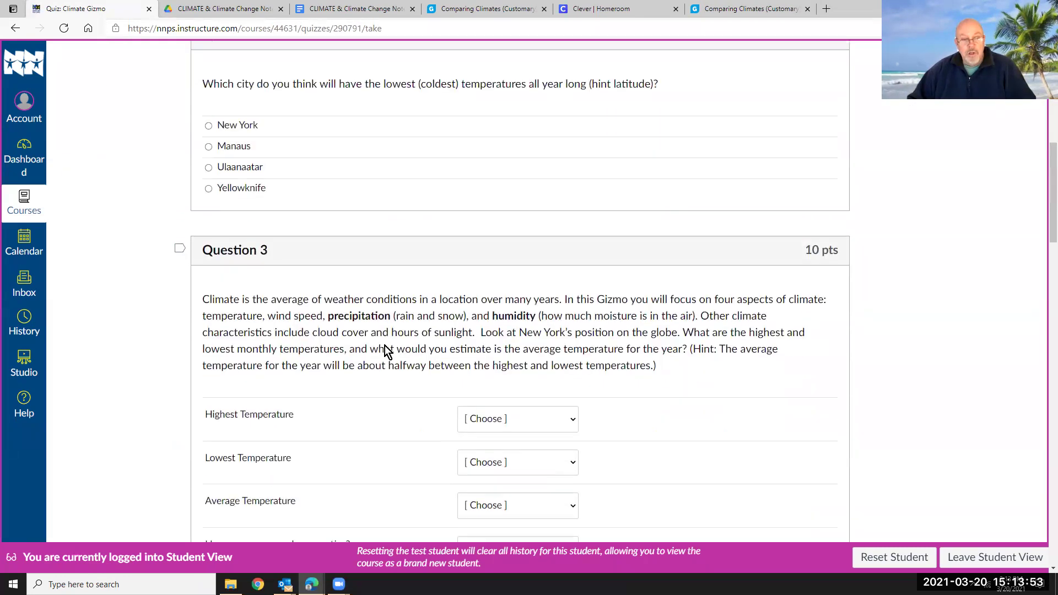
{"action": "scroll", "coordinate": [385, 346], "scroll_direction": "down", "scroll_amount": 9}
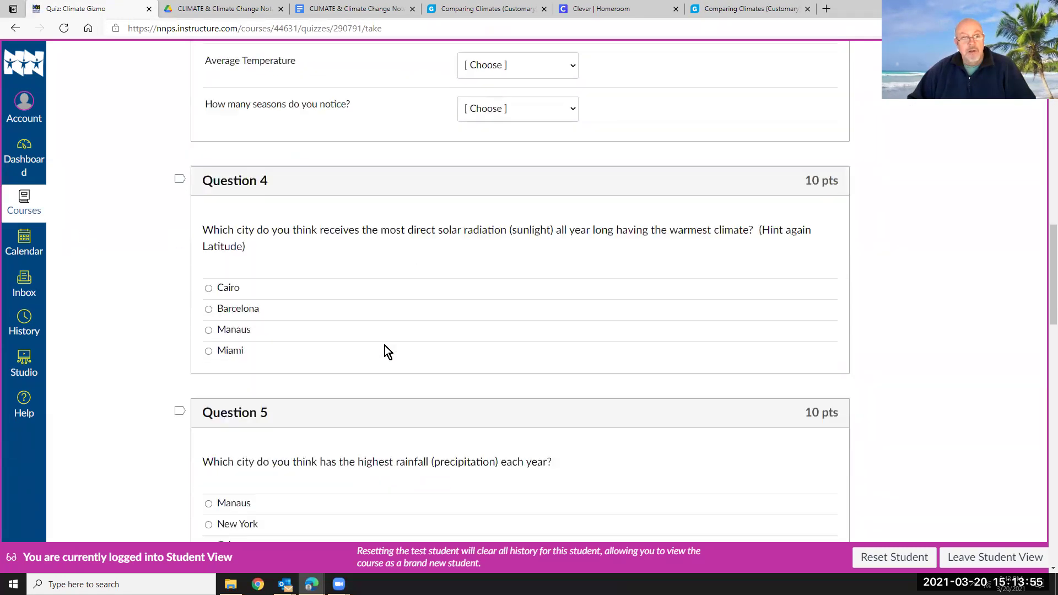
{"action": "scroll", "coordinate": [386, 347], "scroll_direction": "down", "scroll_amount": 14}
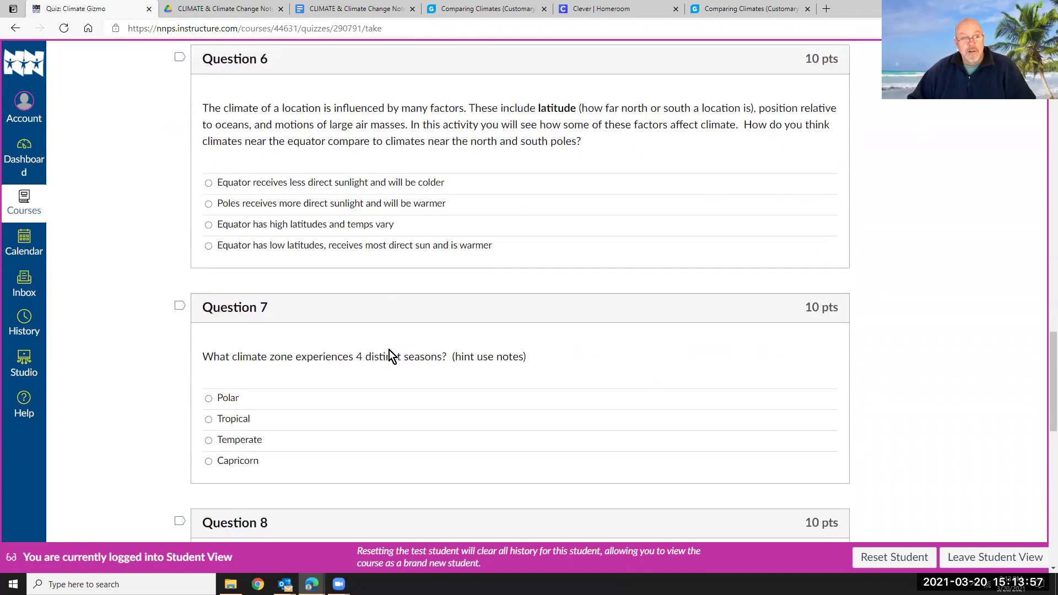
{"action": "scroll", "coordinate": [391, 348], "scroll_direction": "down", "scroll_amount": 7}
{"action": "scroll", "coordinate": [391, 350], "scroll_direction": "up", "scroll_amount": 12}
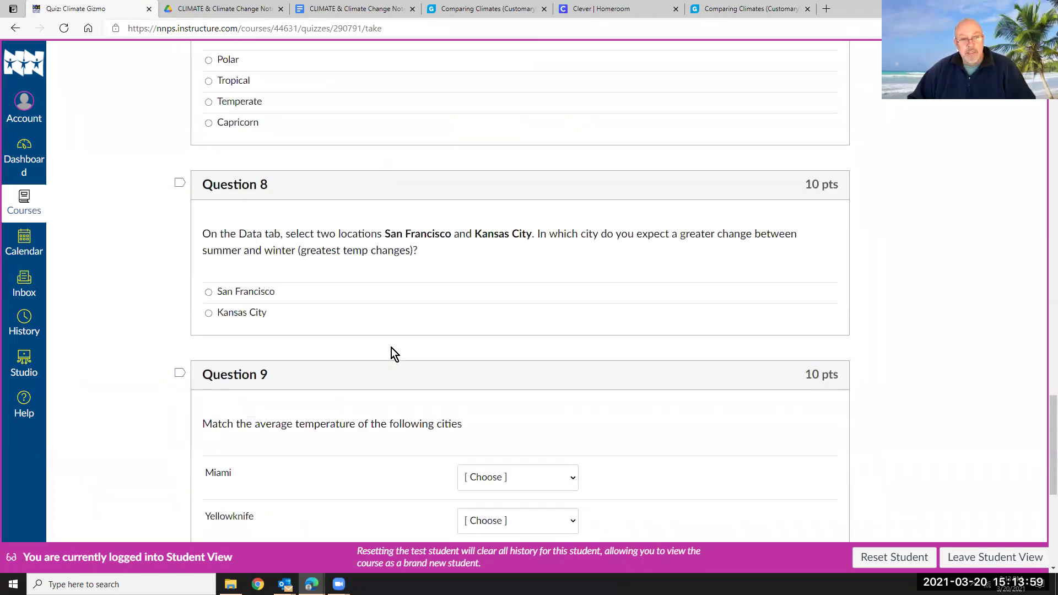
{"action": "scroll", "coordinate": [394, 352], "scroll_direction": "up", "scroll_amount": 20}
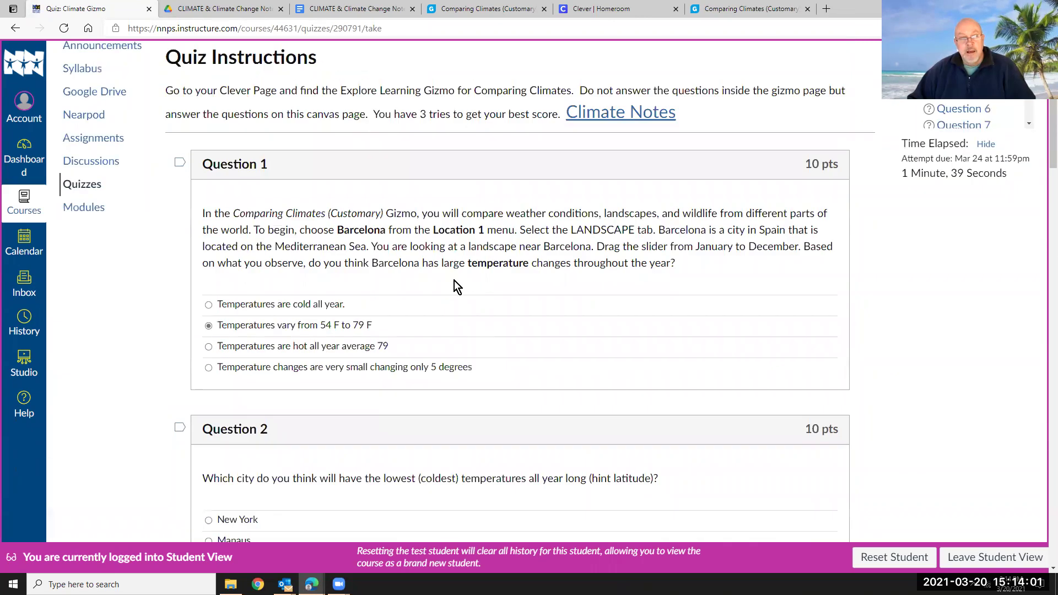